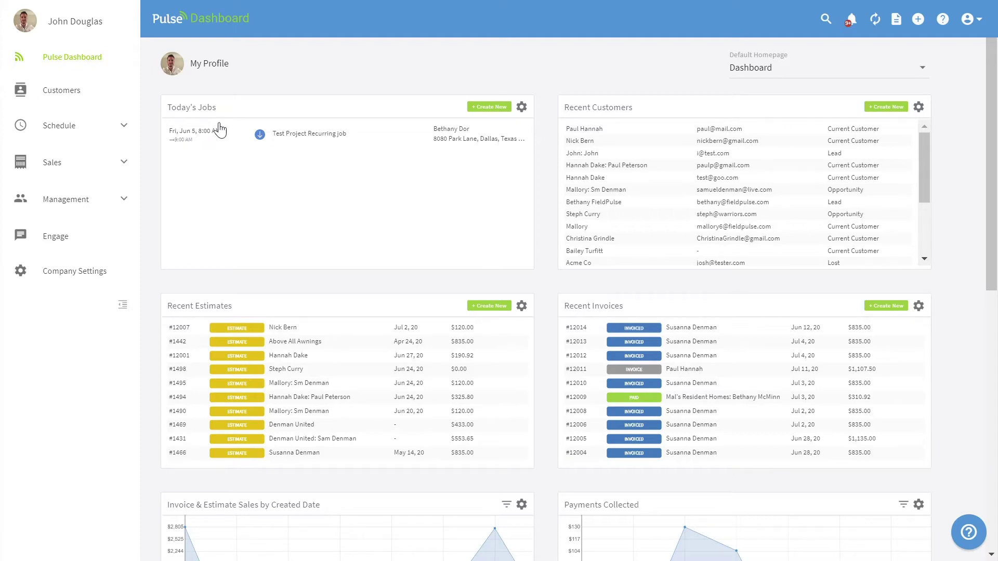
Step: Keep Dashboard as the default homepage and open the team schedule
click(843, 69)
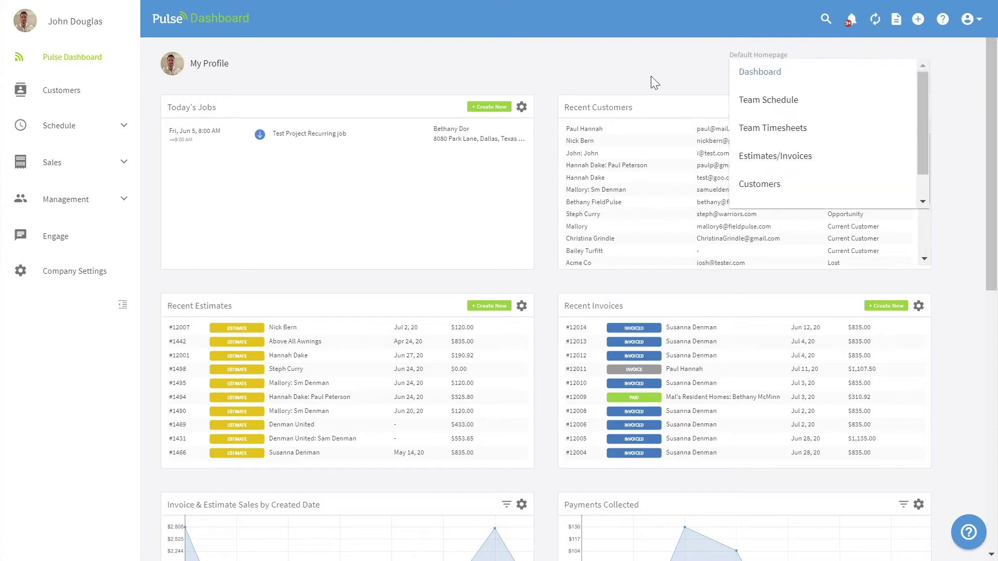
click(563, 67)
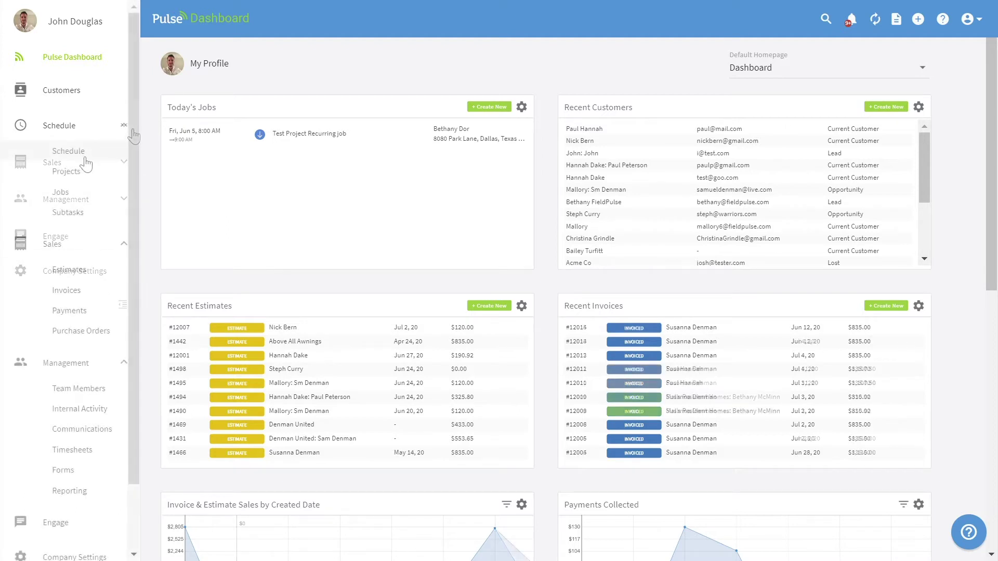
click(85, 156)
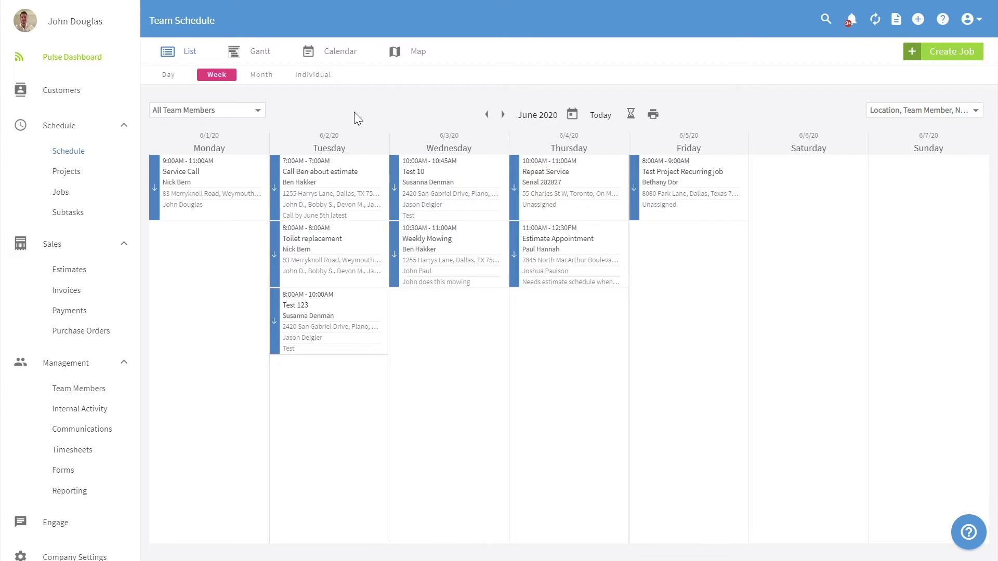
Step: Browse the All Team Members filter list, then close it
click(263, 115)
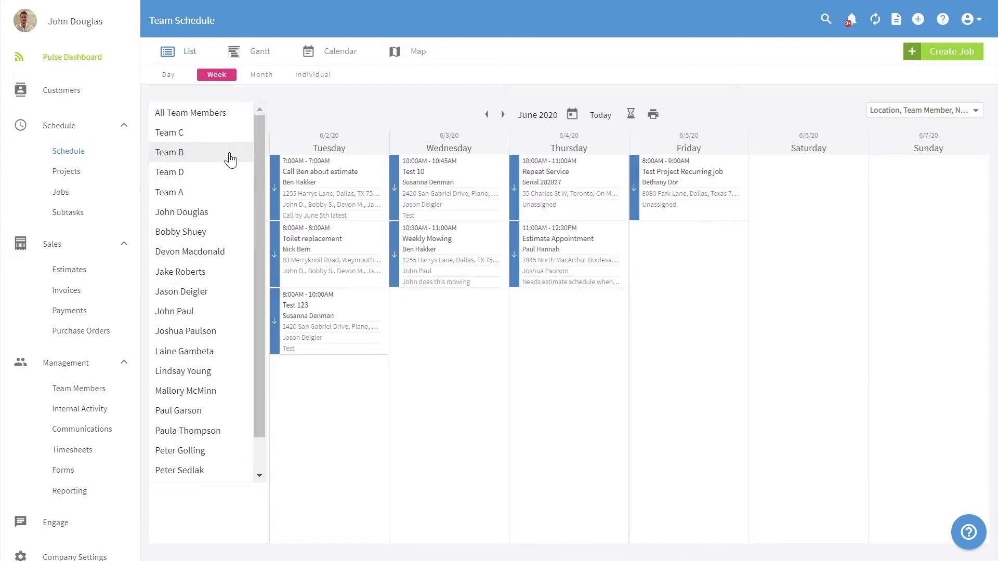
scroll(233, 248, down, 2)
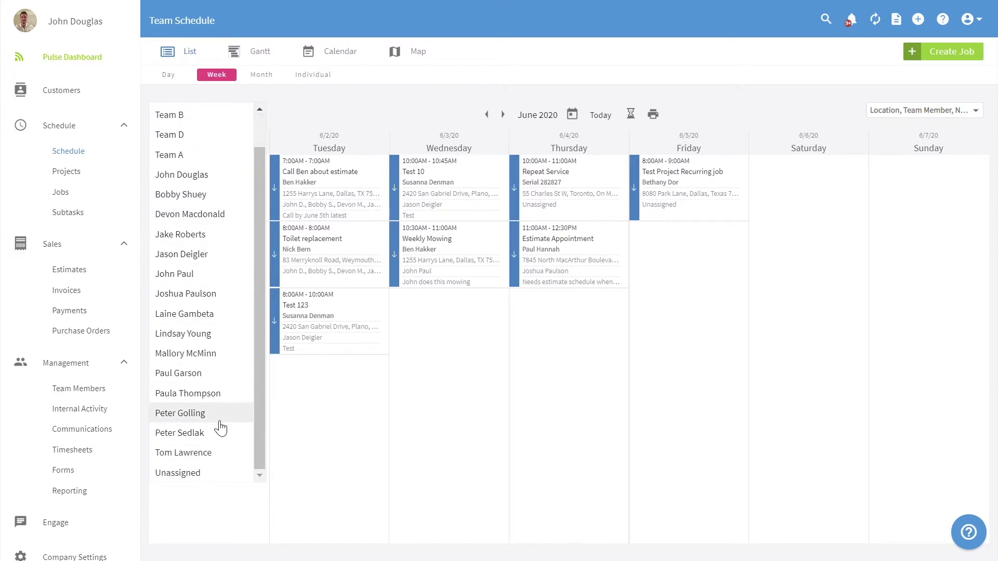
click(421, 99)
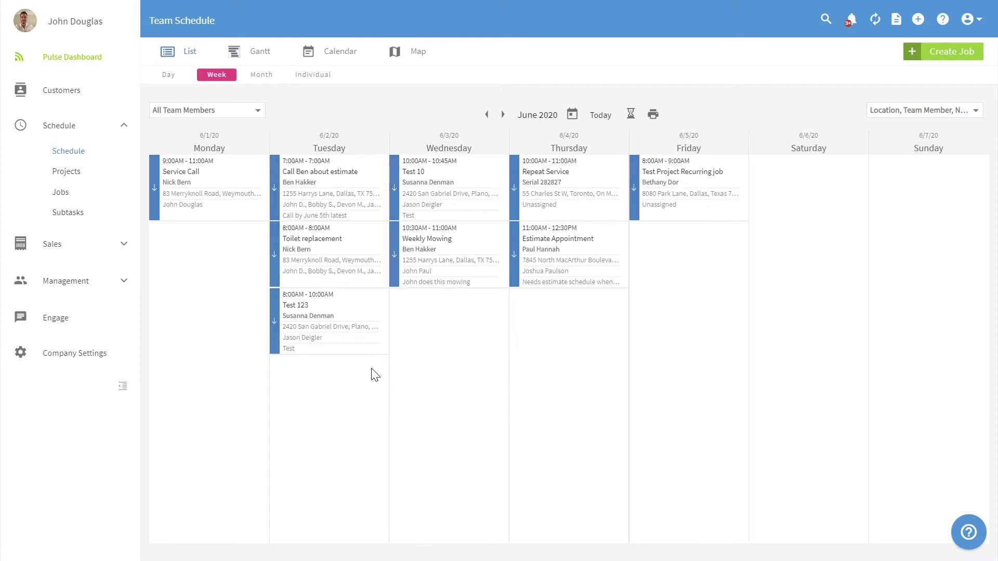
mouse_move(362, 352)
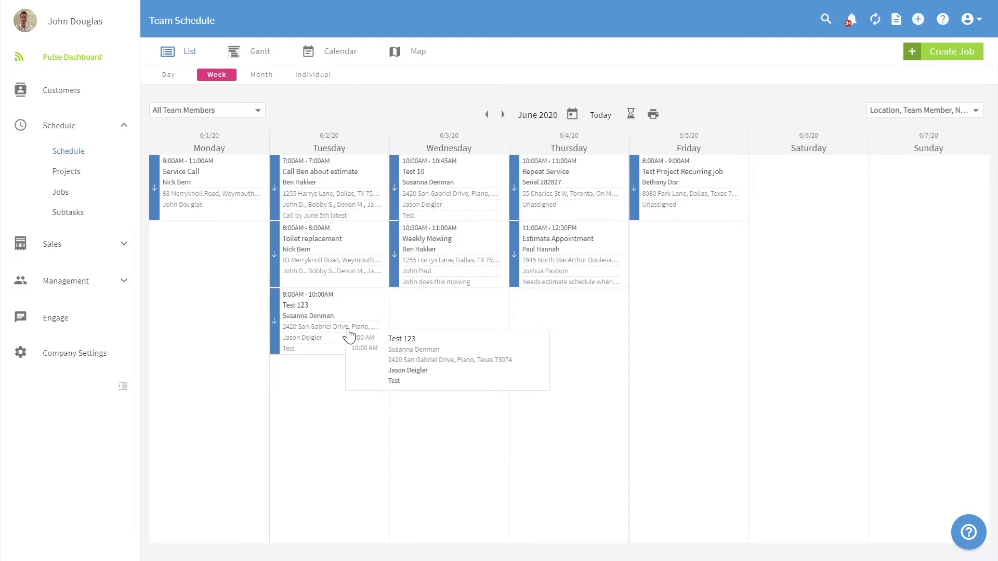
drag(332, 326, 804, 190)
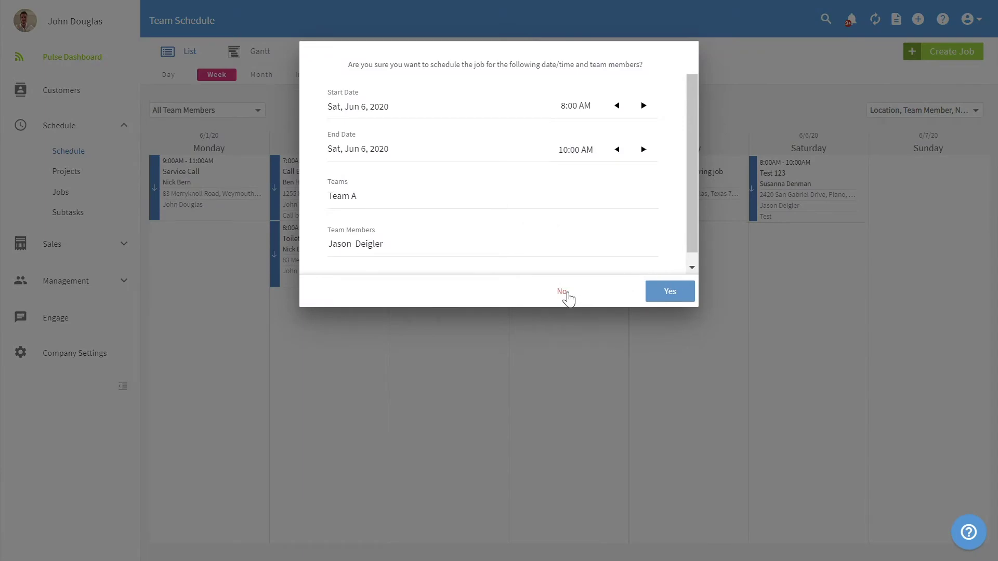
click(566, 295)
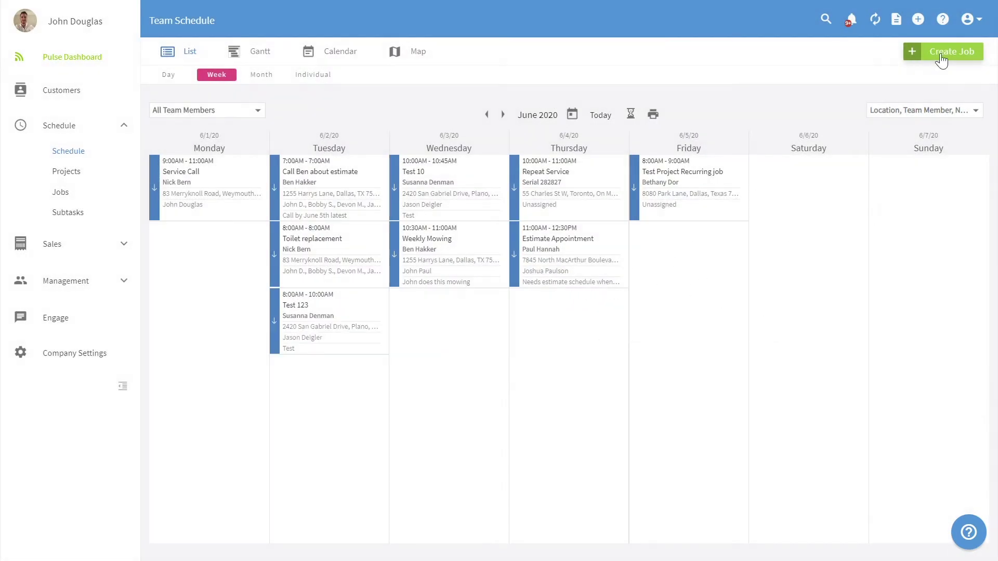
Step: Start a new job with a new customer, keeping Current Customer status and Individual account type
click(935, 53)
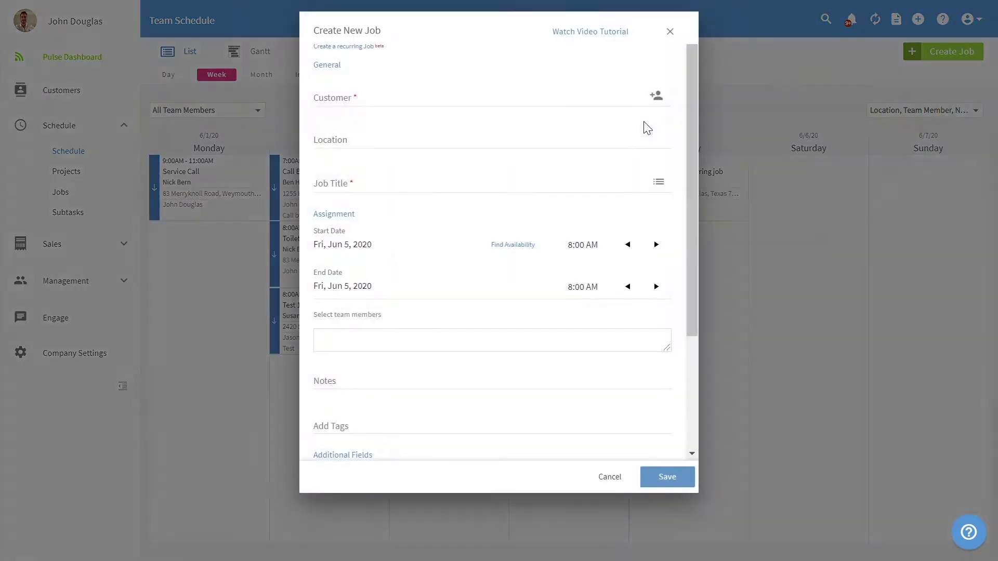
click(464, 104)
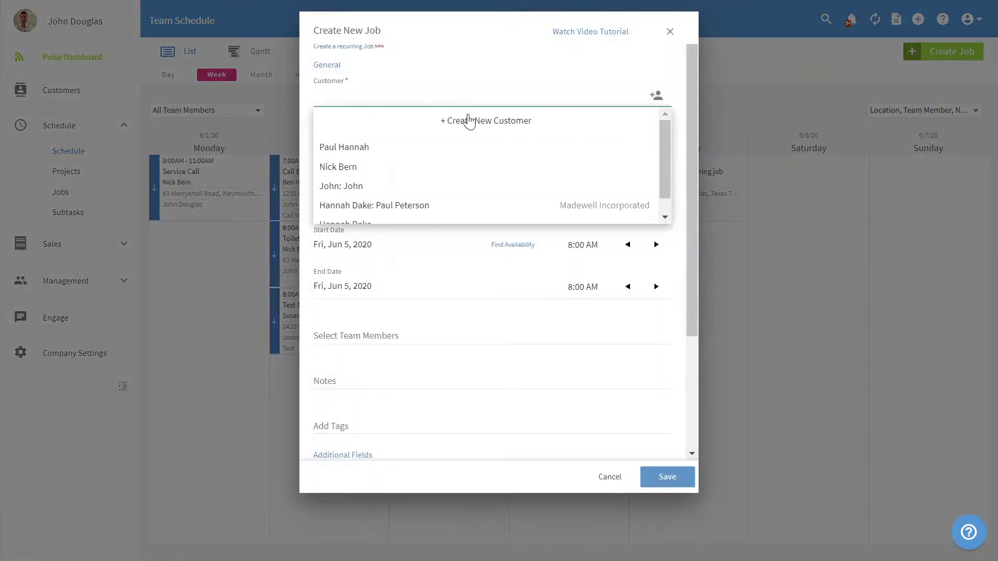
click(459, 123)
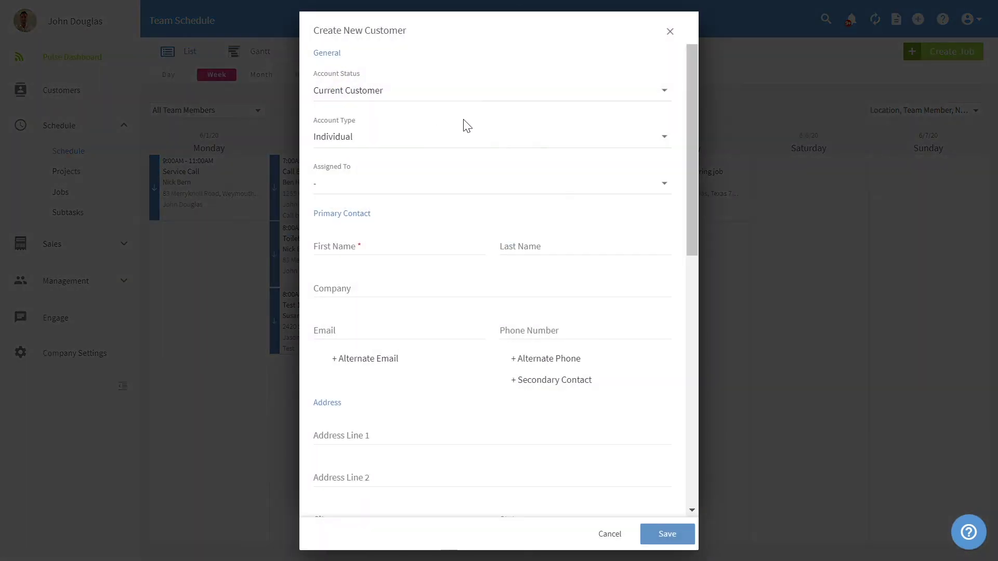
click(478, 97)
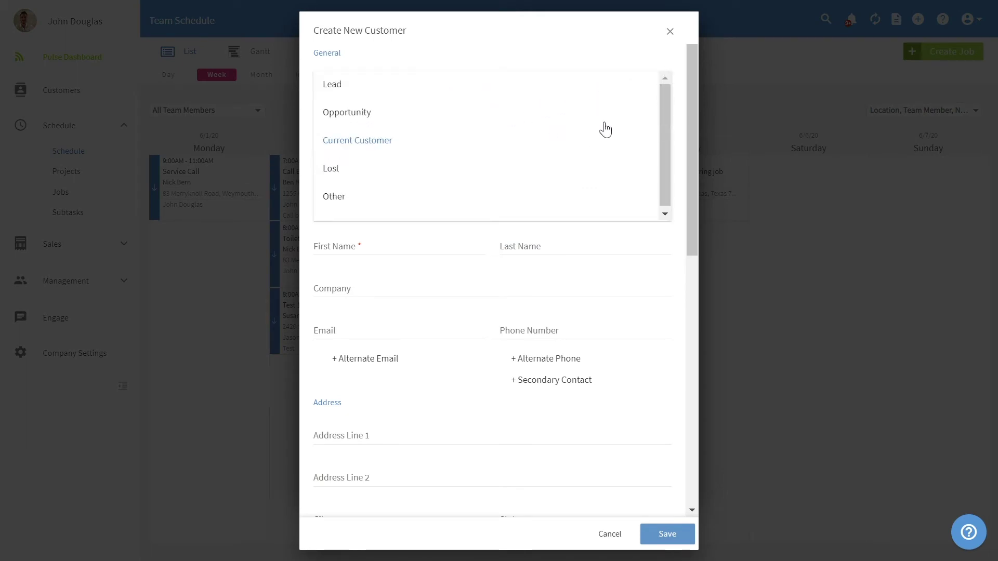
click(680, 159)
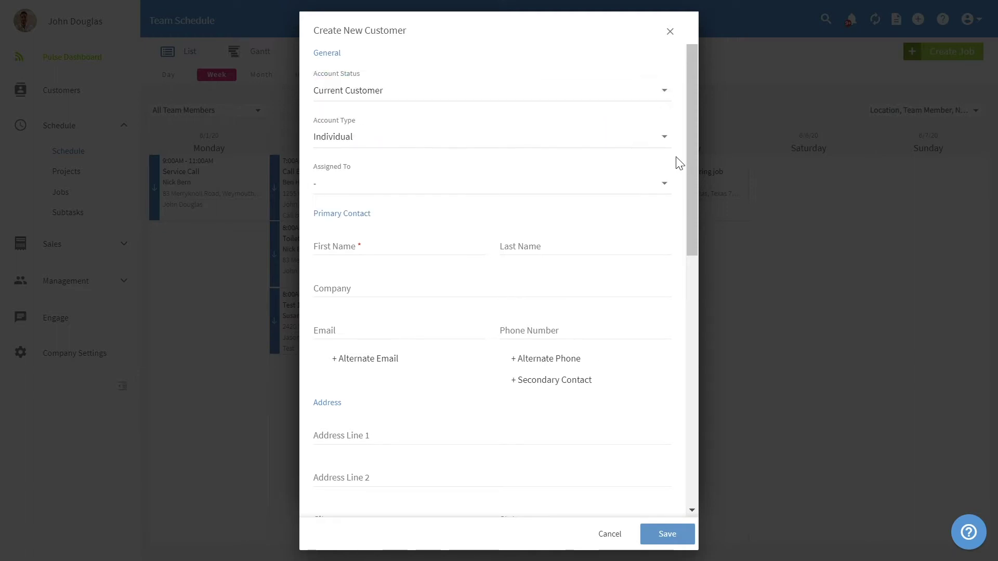
click(606, 141)
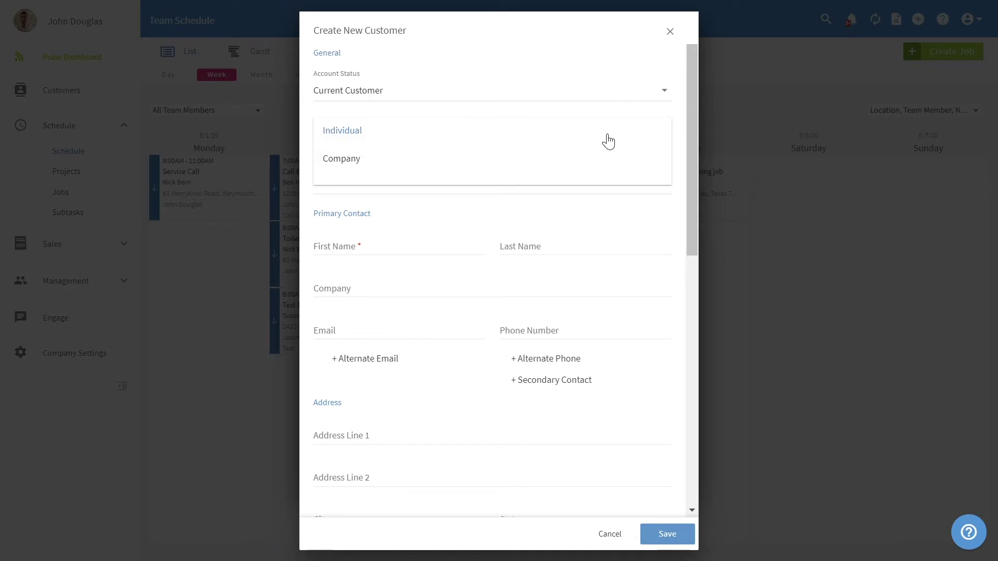
click(680, 171)
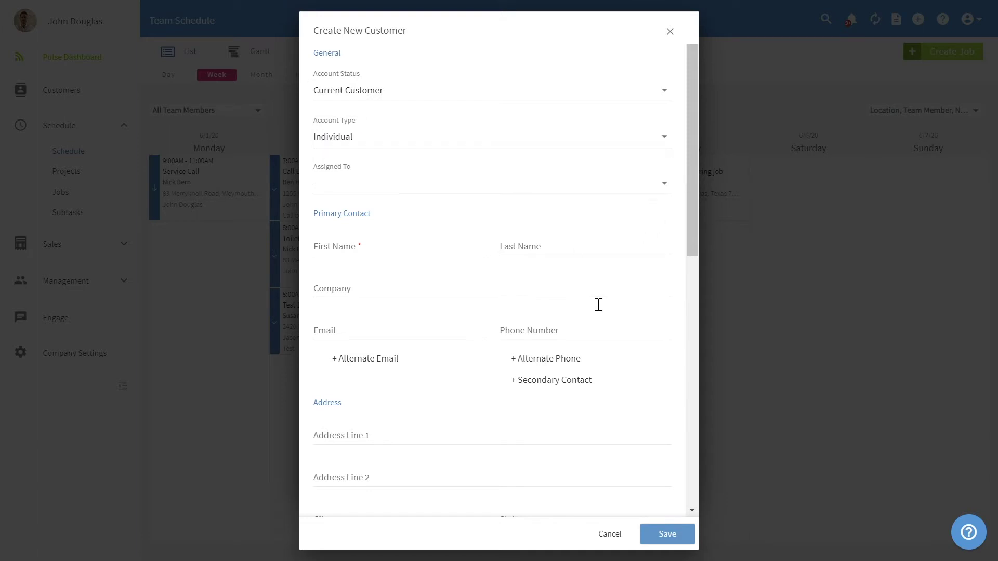
Step: Enter '2420 San' in Address Line 1, replacing the mistyped '2420 sAN'
scroll(616, 304, down, 3)
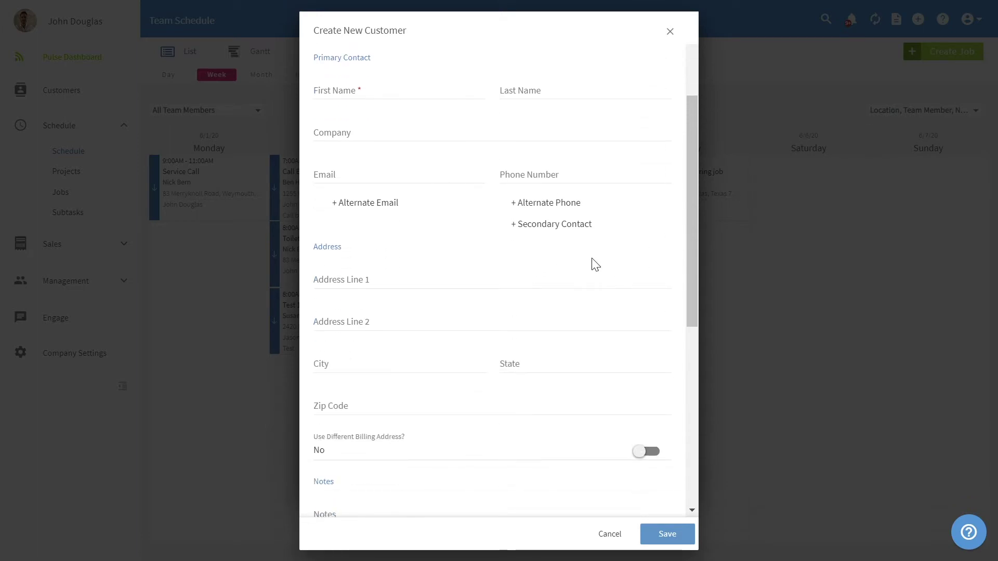
click(441, 282)
text(2420 sAN)
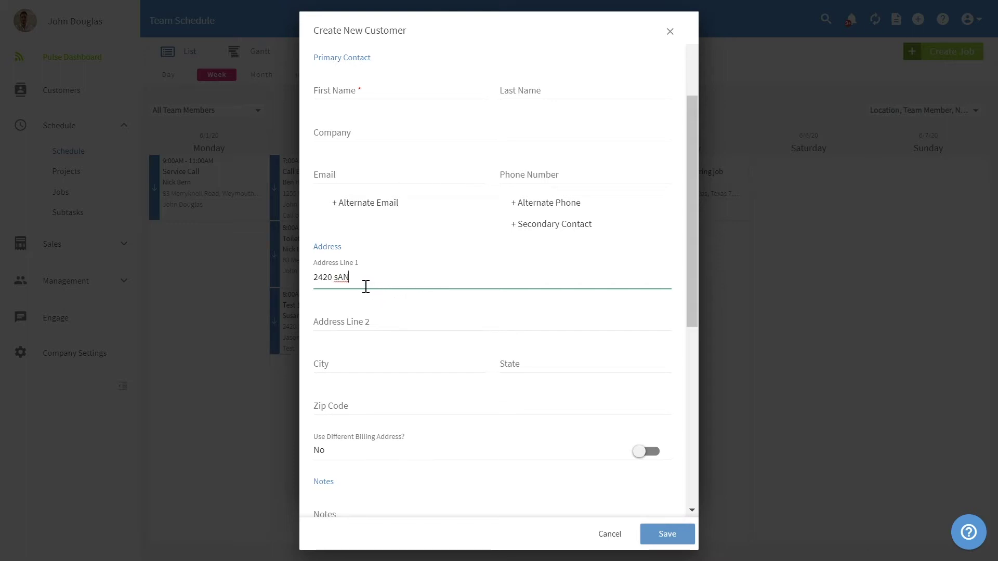
drag(366, 286, 310, 276)
key(BackSpace)
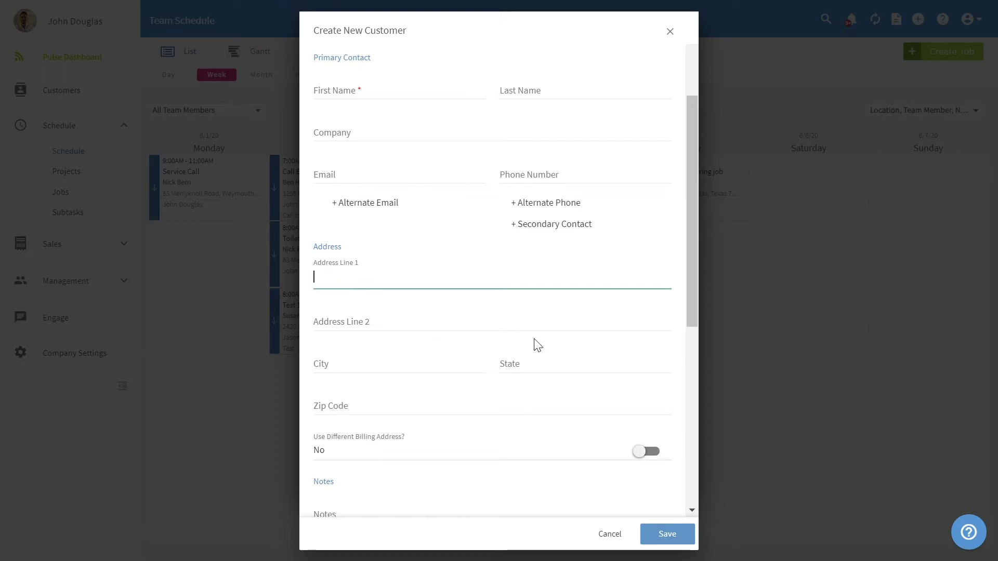
scroll(535, 345, down, 6)
text(2420 San)
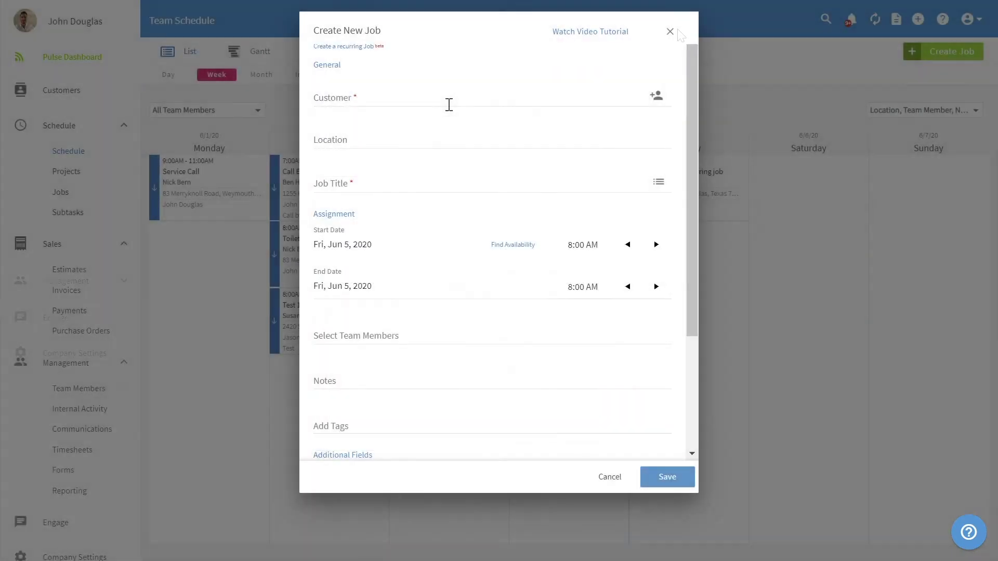
Step: Pick an existing customer for the job and glance at the job title templates
click(450, 99)
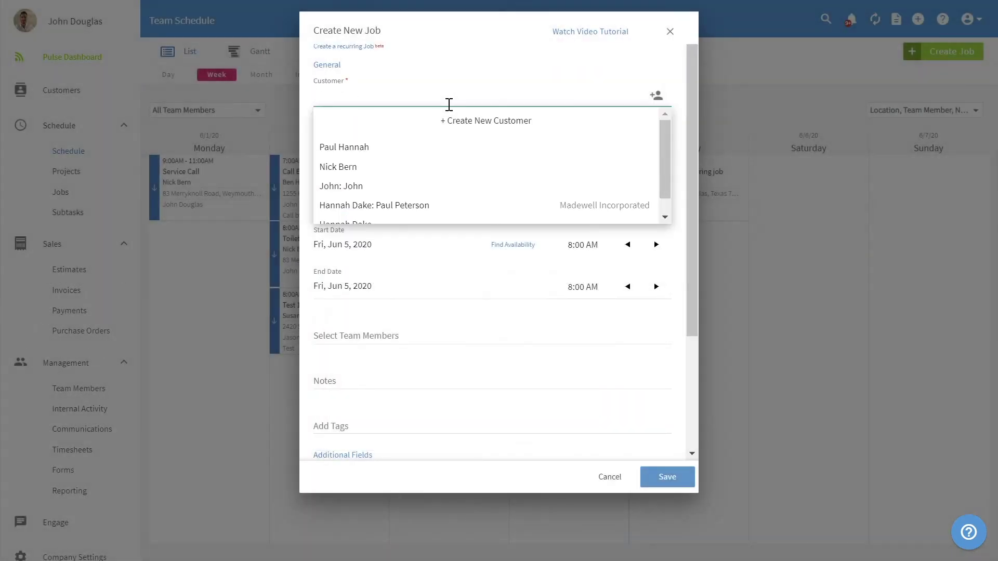
text(Susanna)
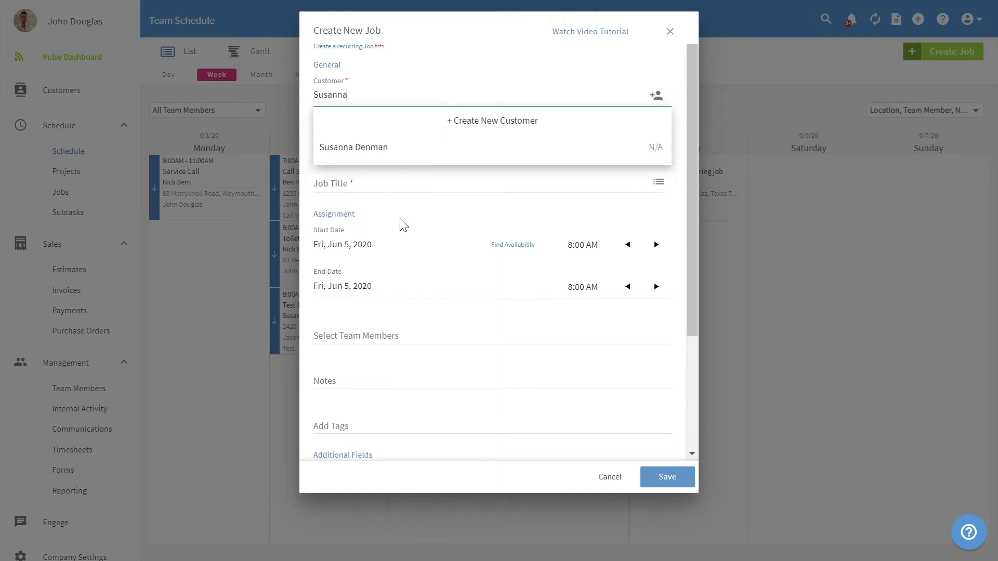
click(404, 159)
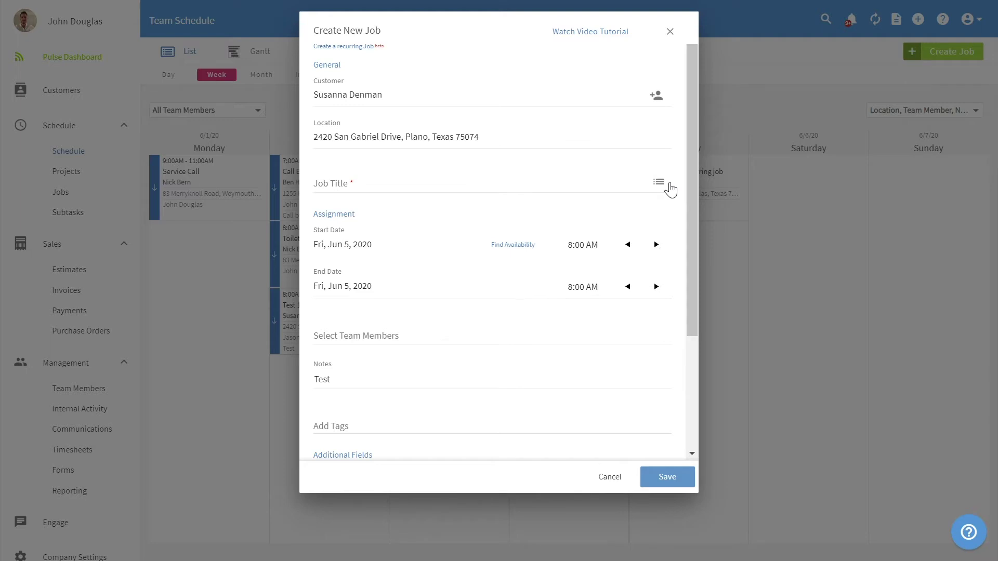
click(659, 183)
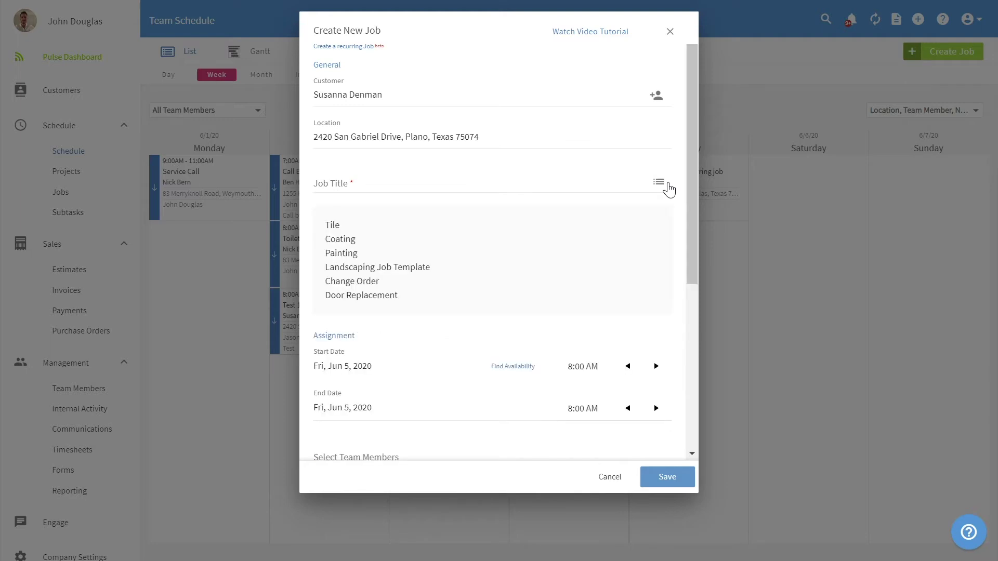
click(668, 188)
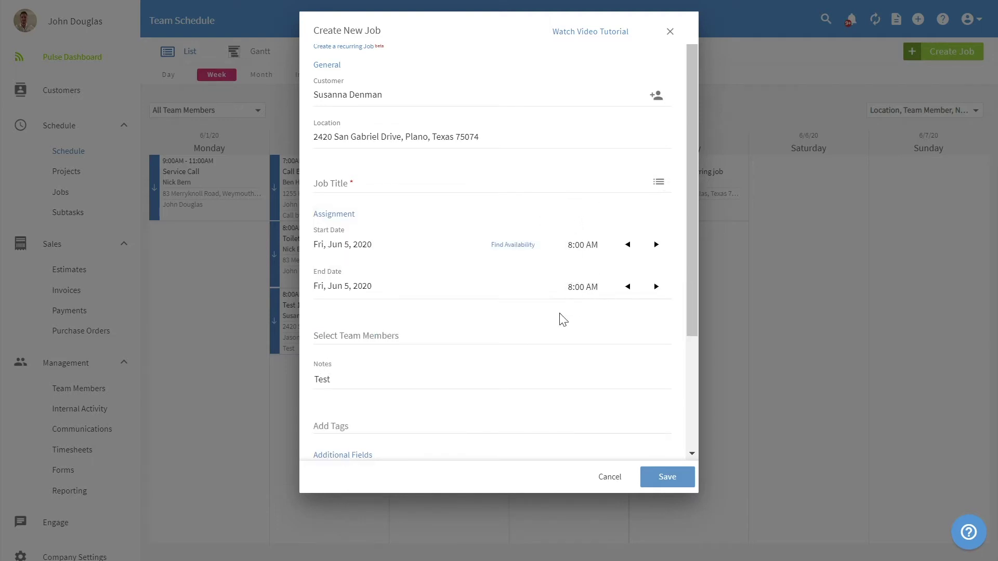
Step: Assign a Team C member to the job, then cancel the job without saving
click(544, 335)
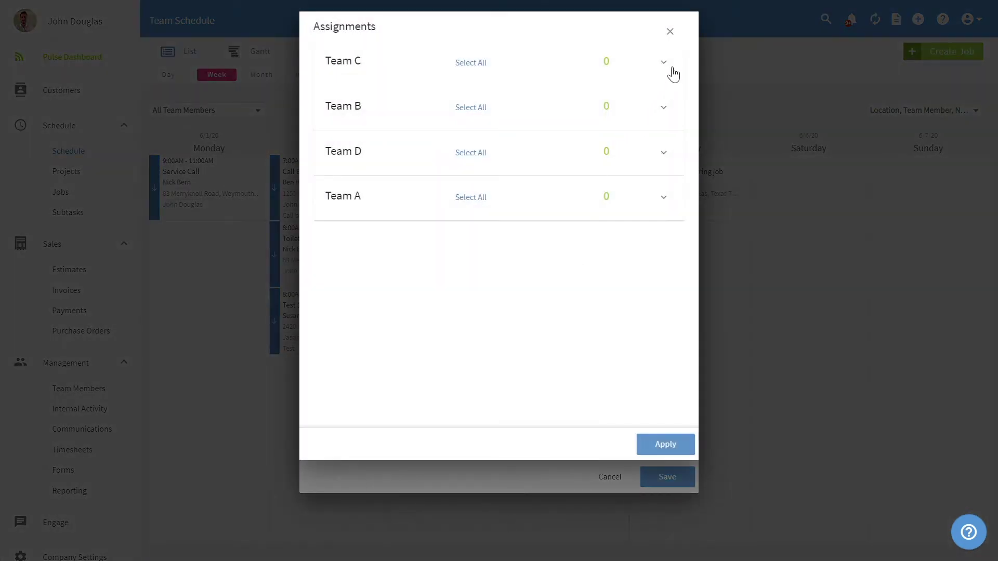
click(675, 66)
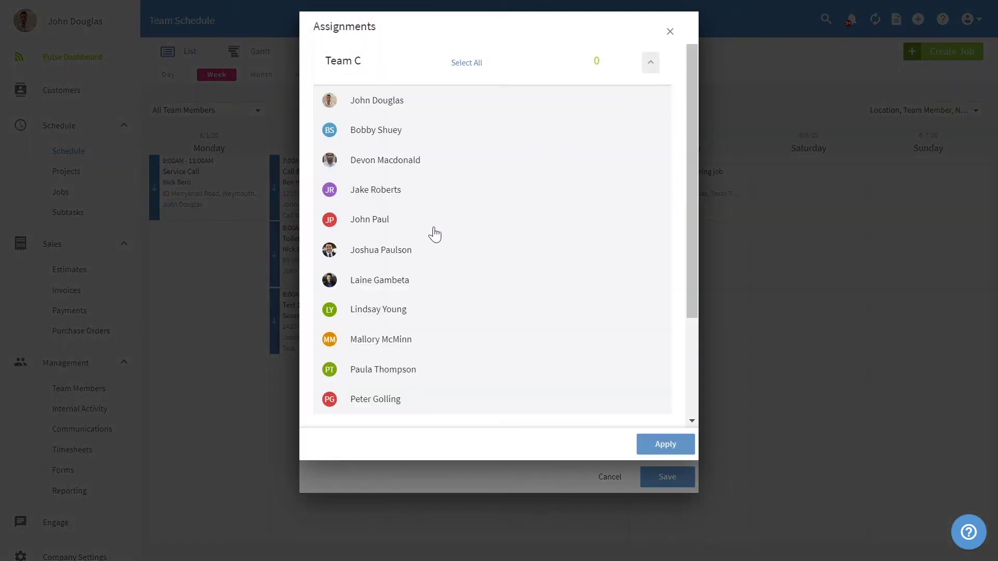
click(417, 268)
click(666, 445)
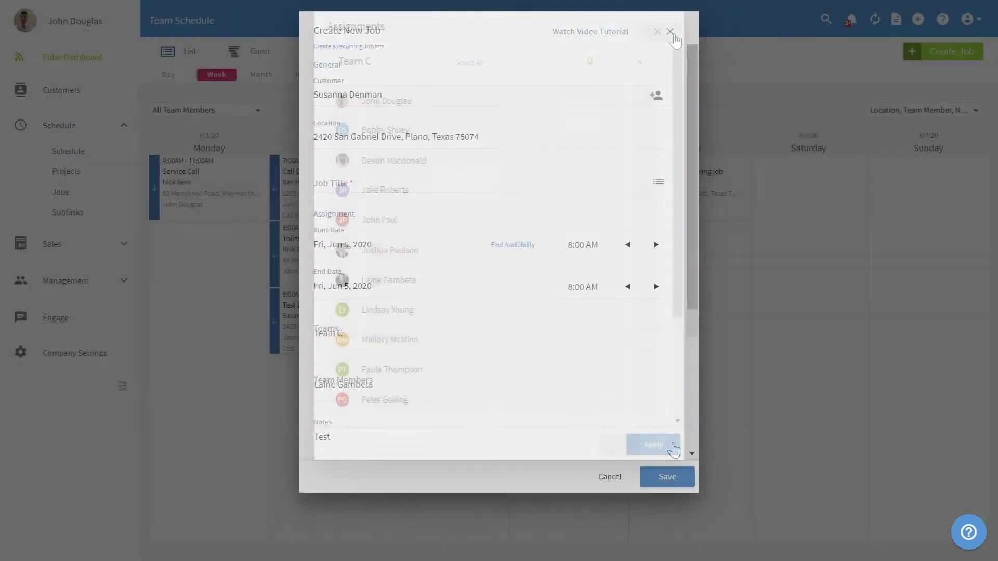
click(609, 510)
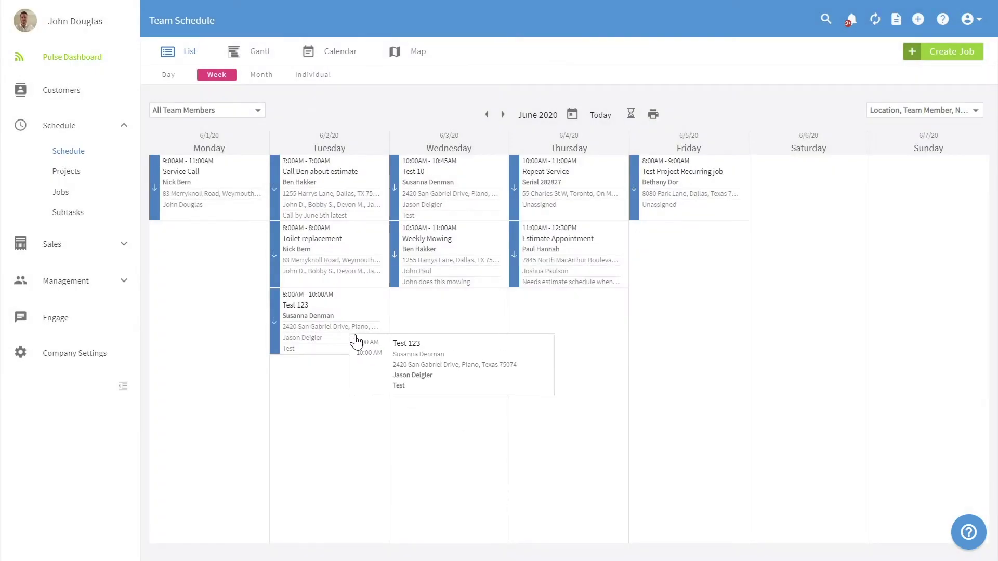
Step: Open the Test 123 job's record from the week schedule
click(357, 340)
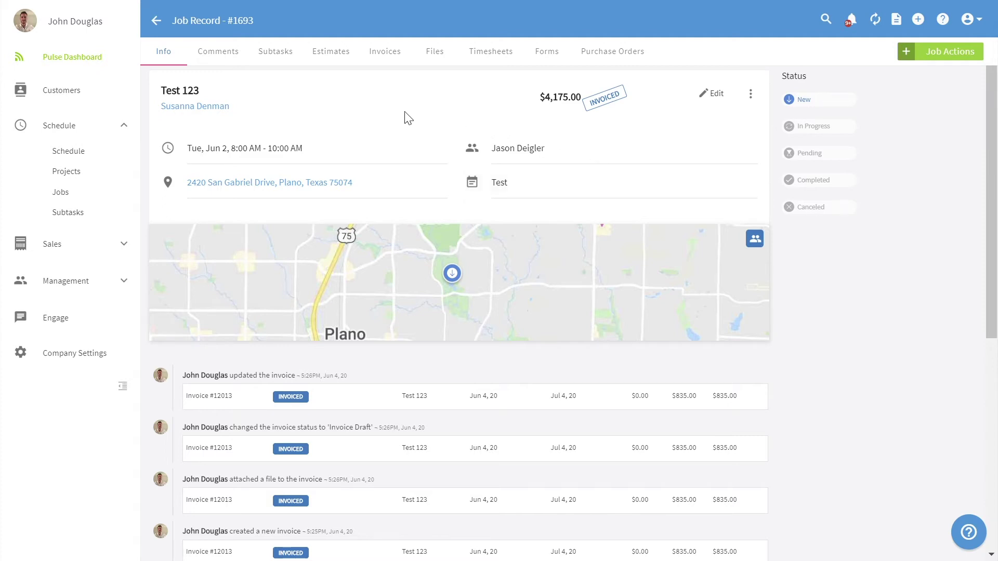
double_click(426, 70)
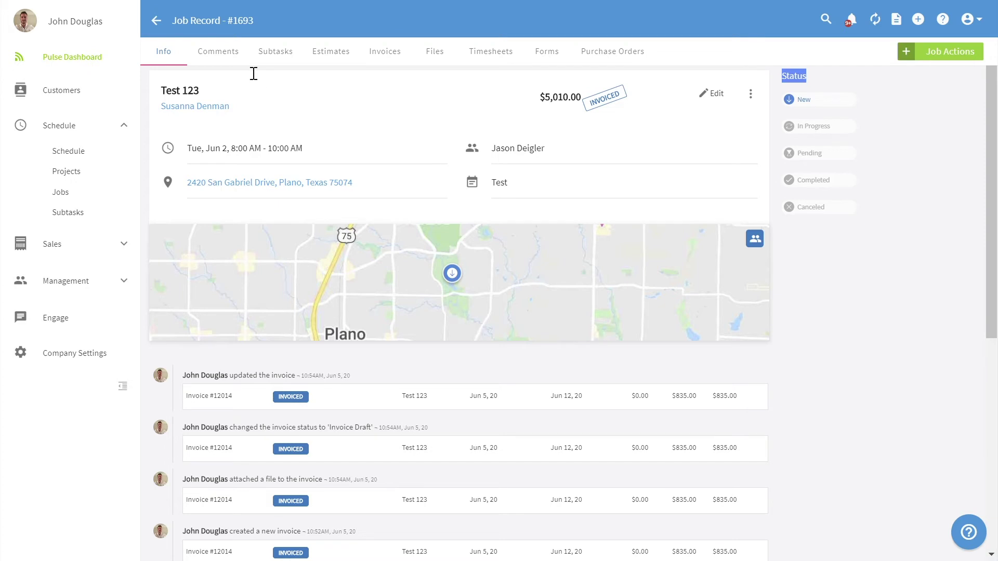
Step: Review the Test 123 job's Comments, Subtasks, Files and Timesheets tabs
click(233, 64)
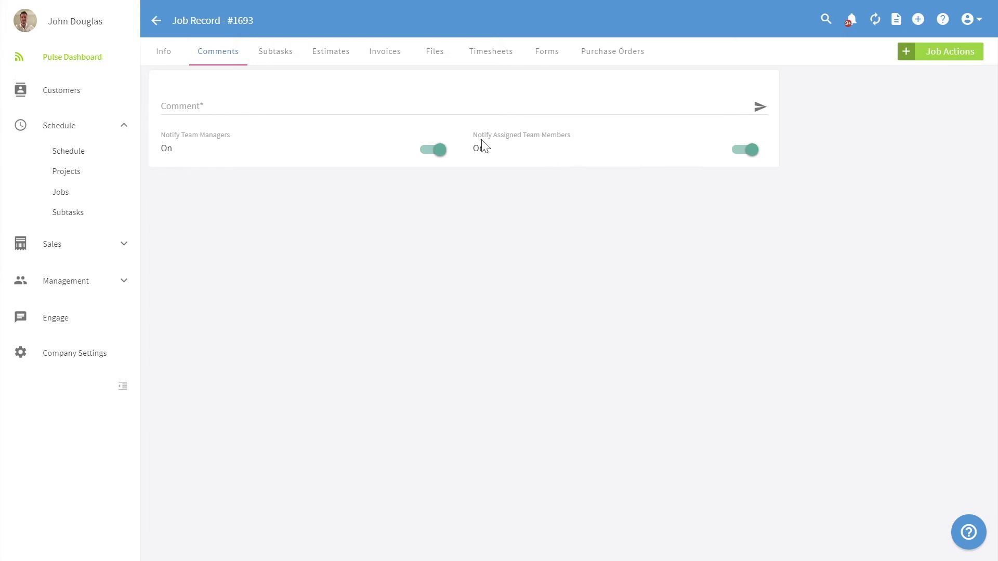
click(293, 60)
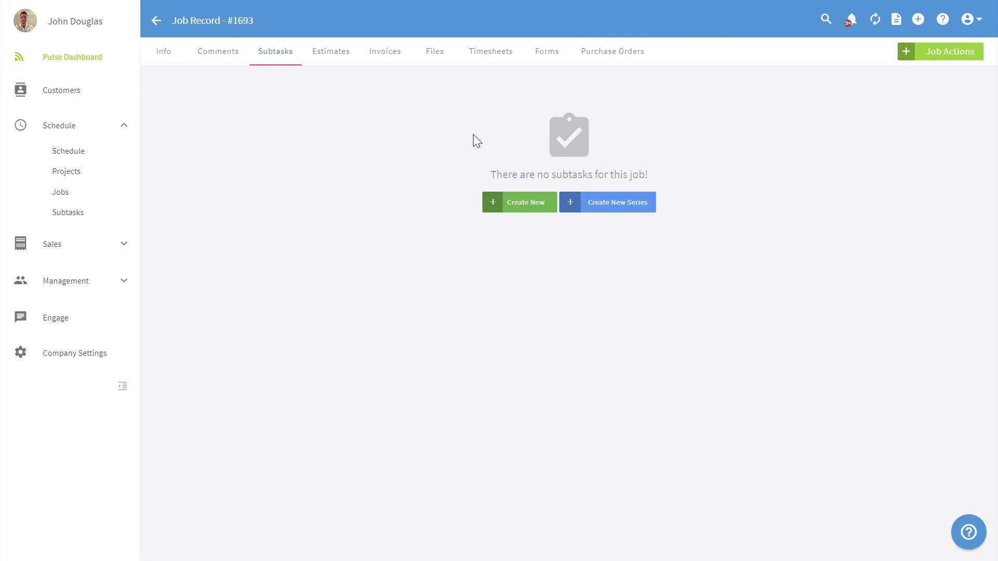
click(447, 54)
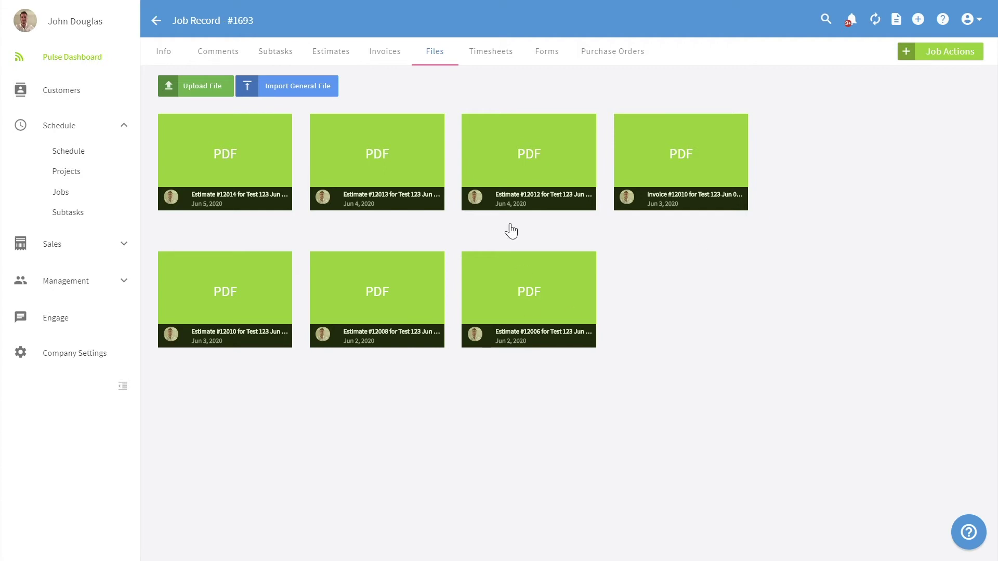
click(507, 61)
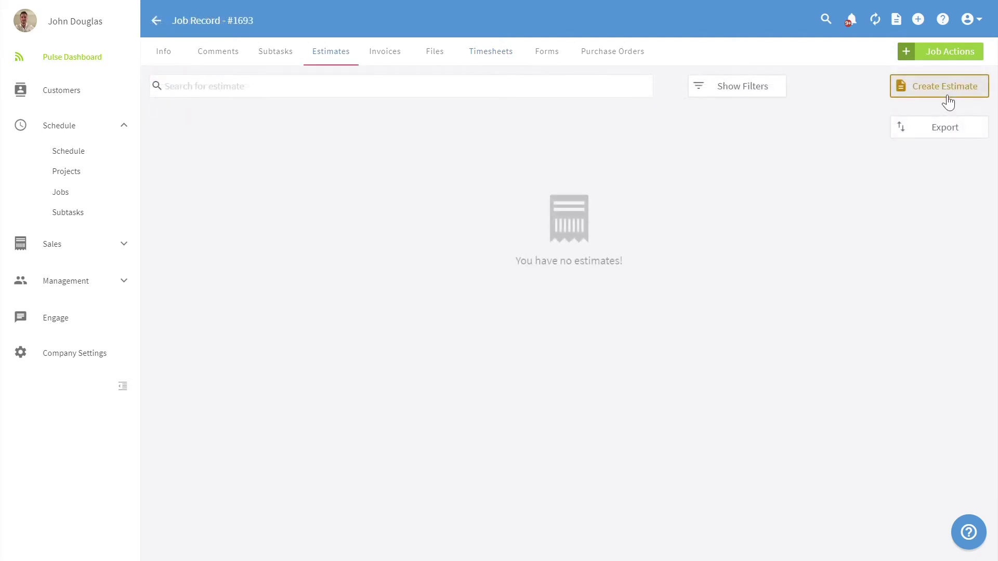
Step: Create a new estimate and add the saved Test123 item at $300 as a line
click(948, 102)
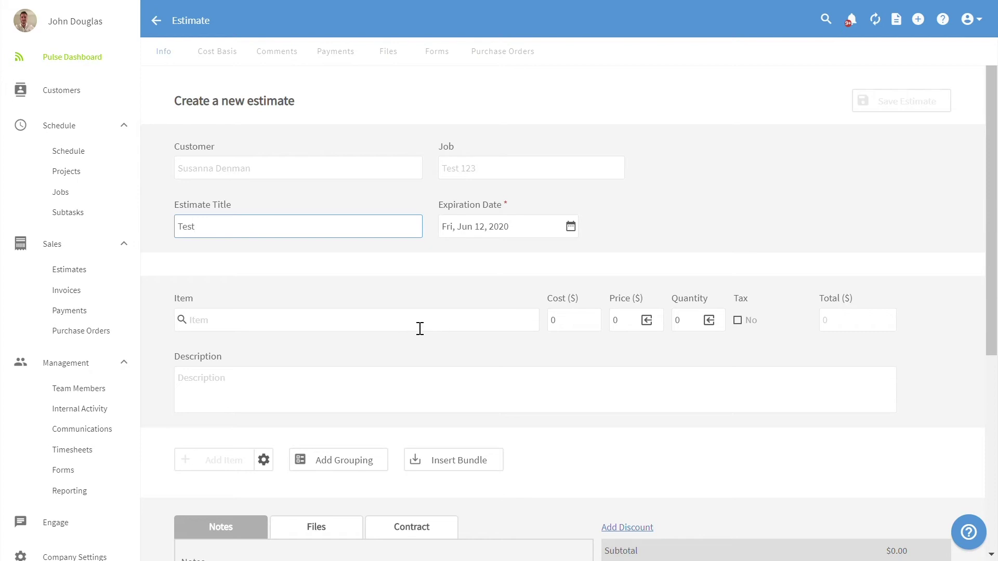
click(420, 327)
scroll(579, 438, down, 3)
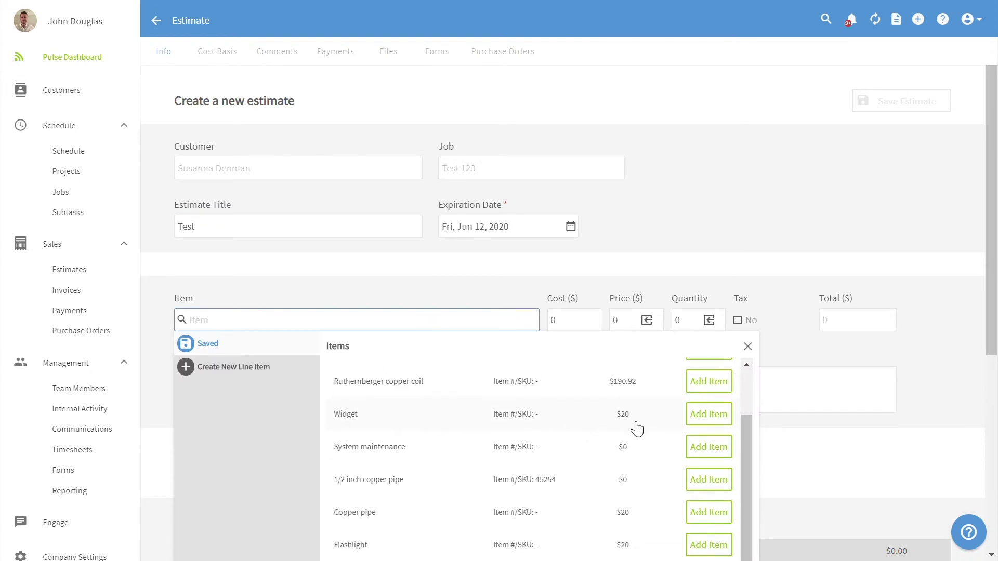
scroll(655, 431, up, 2)
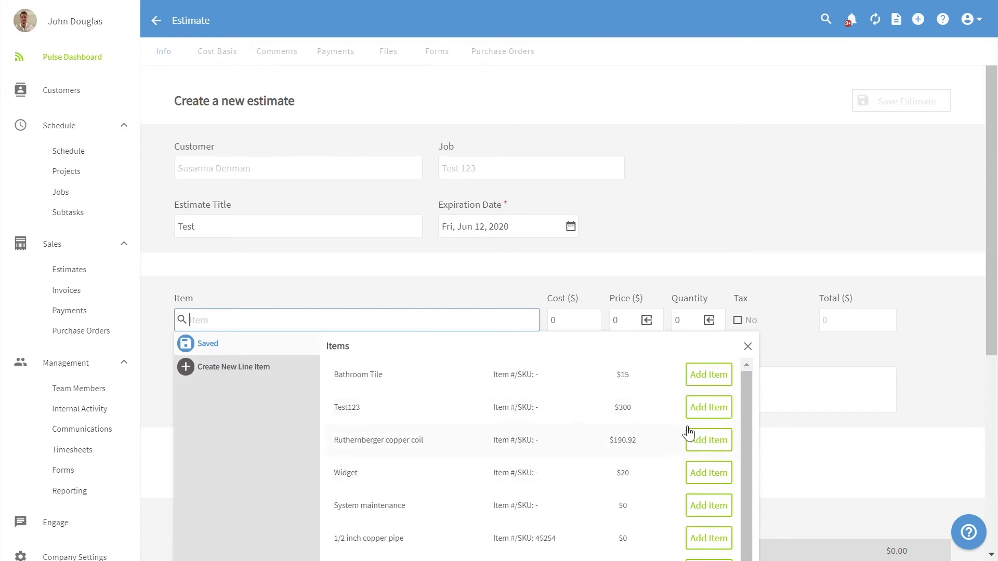
click(727, 416)
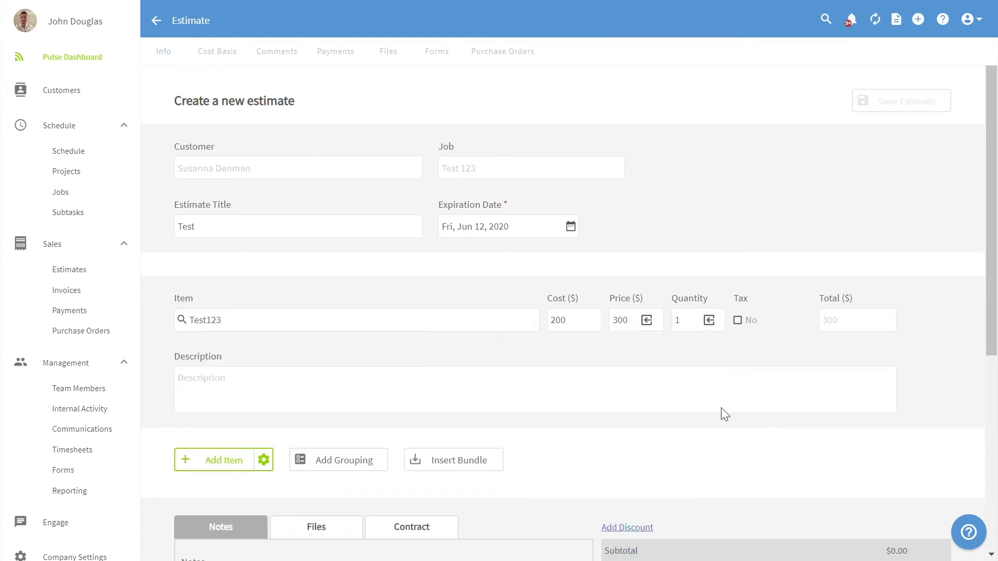
click(228, 472)
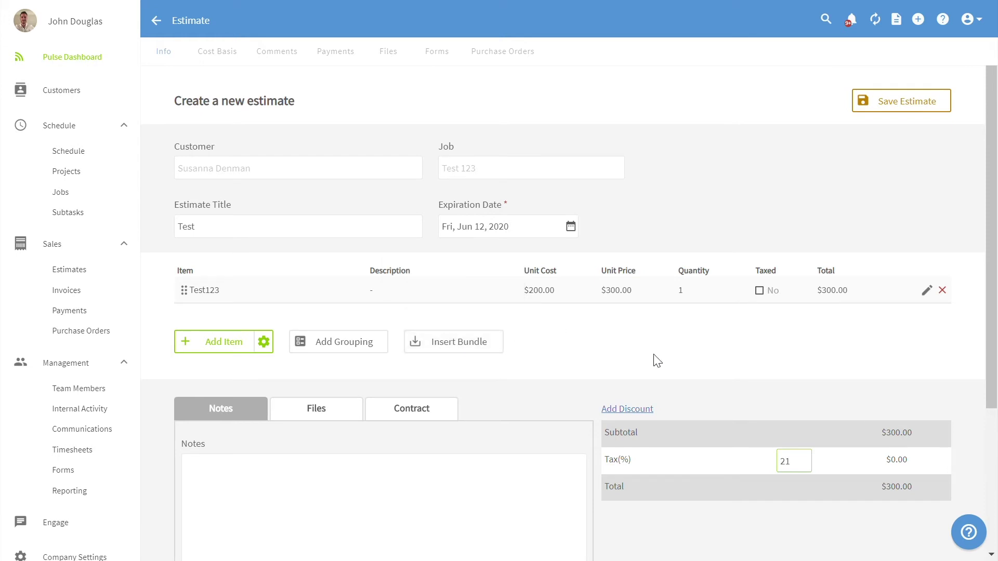
Step: Insert Test Bundle, adding Bathroom Tile $120, Labor 123 $400 and Shingles $15
click(470, 353)
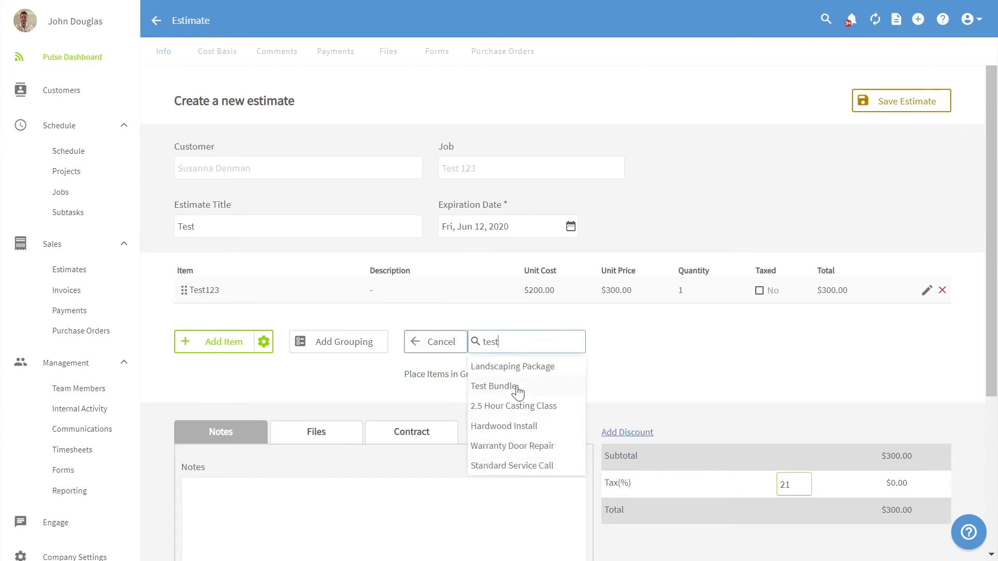
click(517, 387)
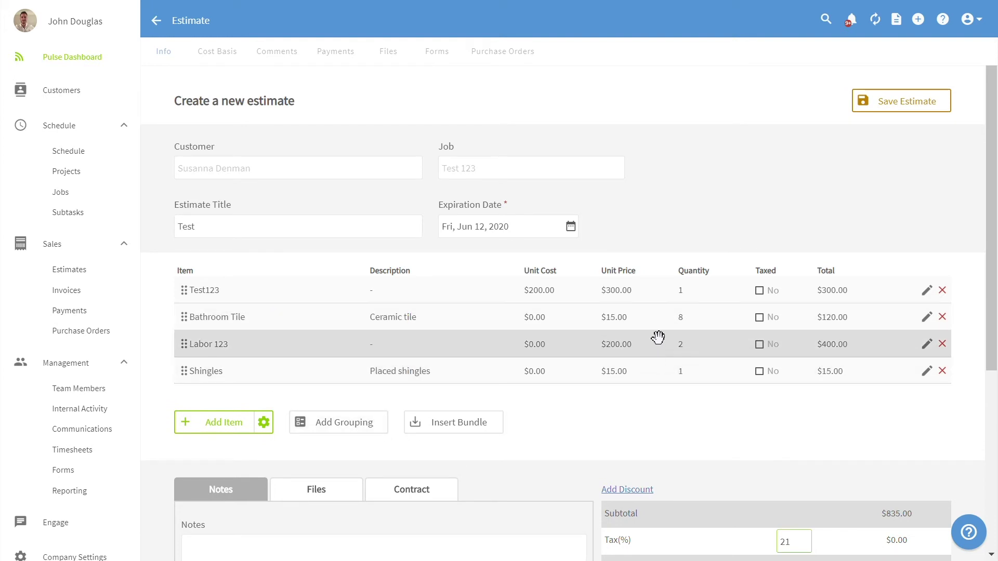
scroll(655, 333, down, 5)
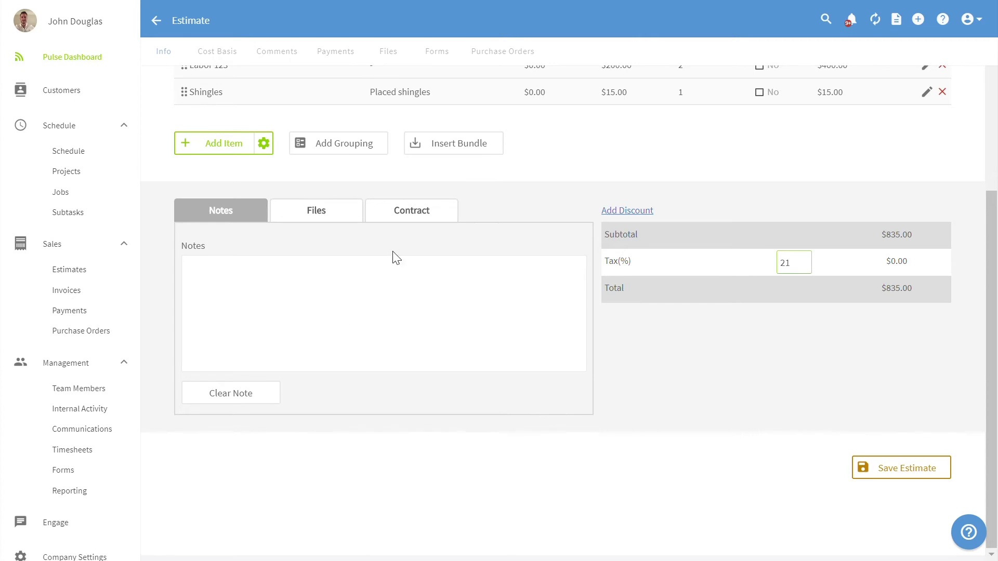
Step: Link the Test Contract to the estimate and save the updated contract text
click(353, 224)
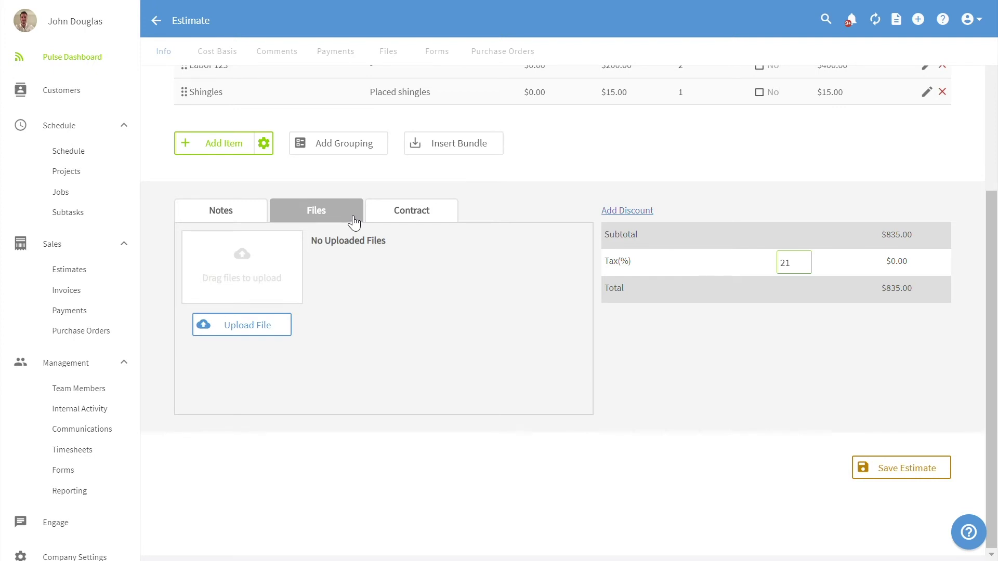
click(405, 214)
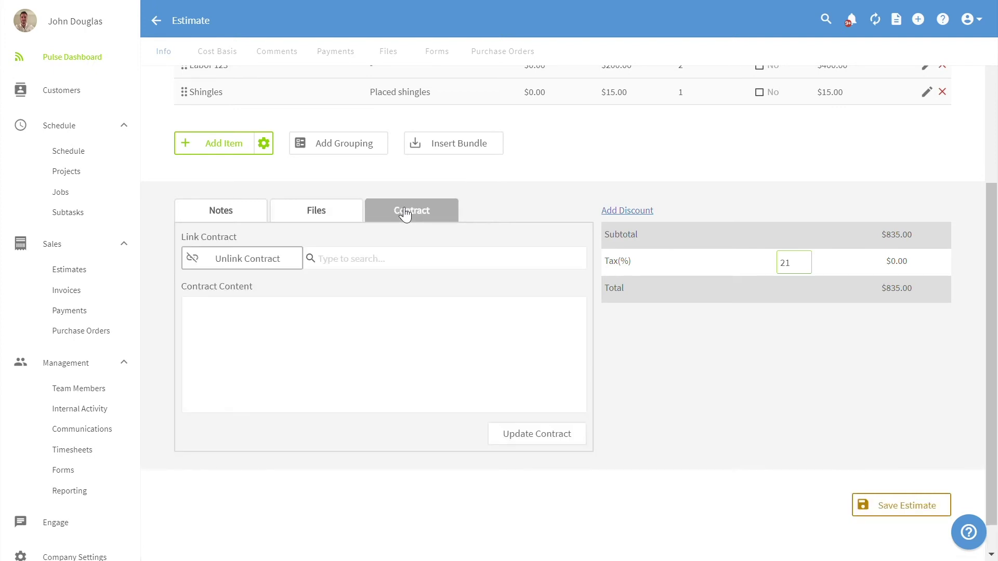
click(427, 268)
key(ctrl+a)
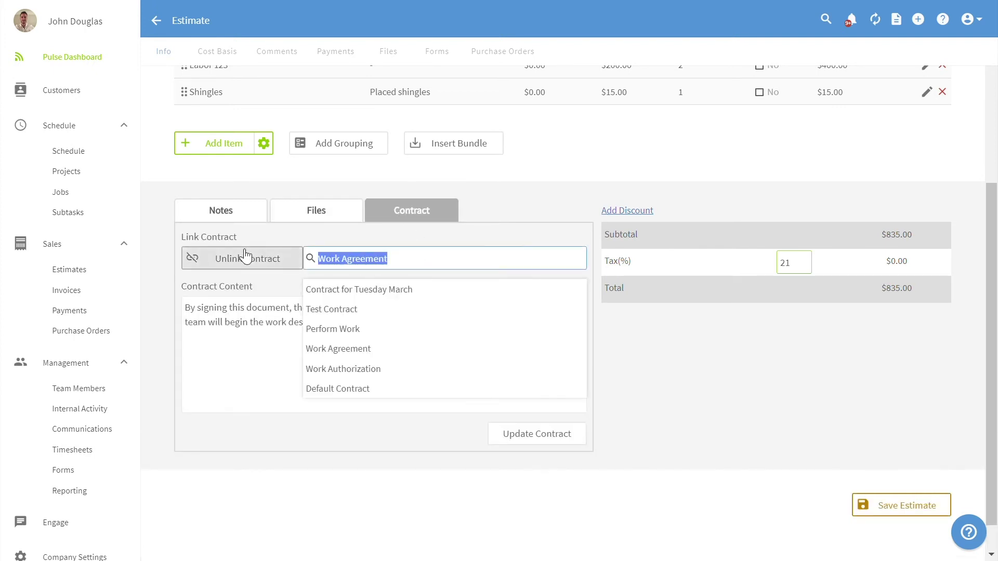
text(test)
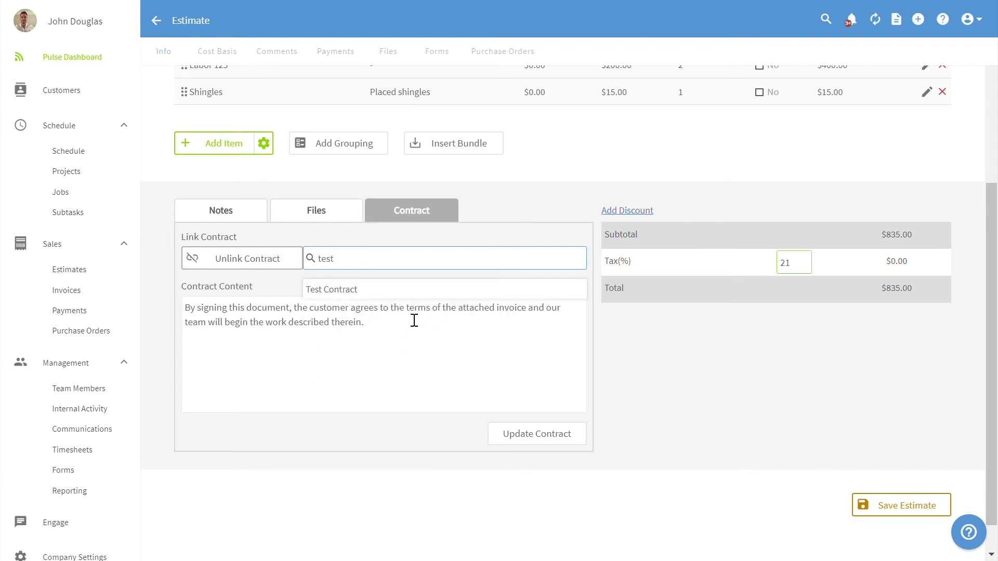
click(386, 294)
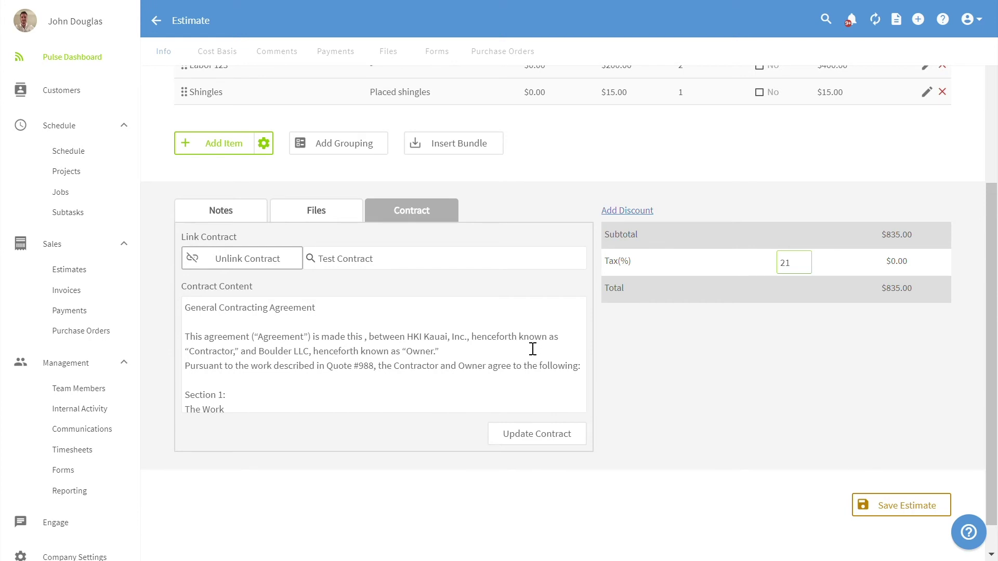
click(542, 442)
scroll(822, 375, down, 1)
Step: Save the estimate and scroll its PDF preview to the contract and signature pages
click(934, 475)
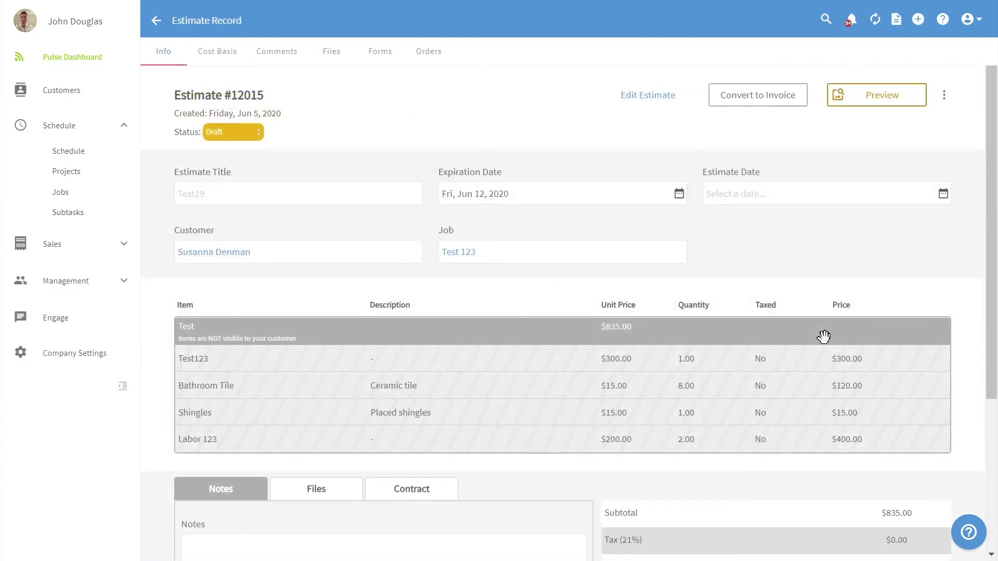
click(862, 99)
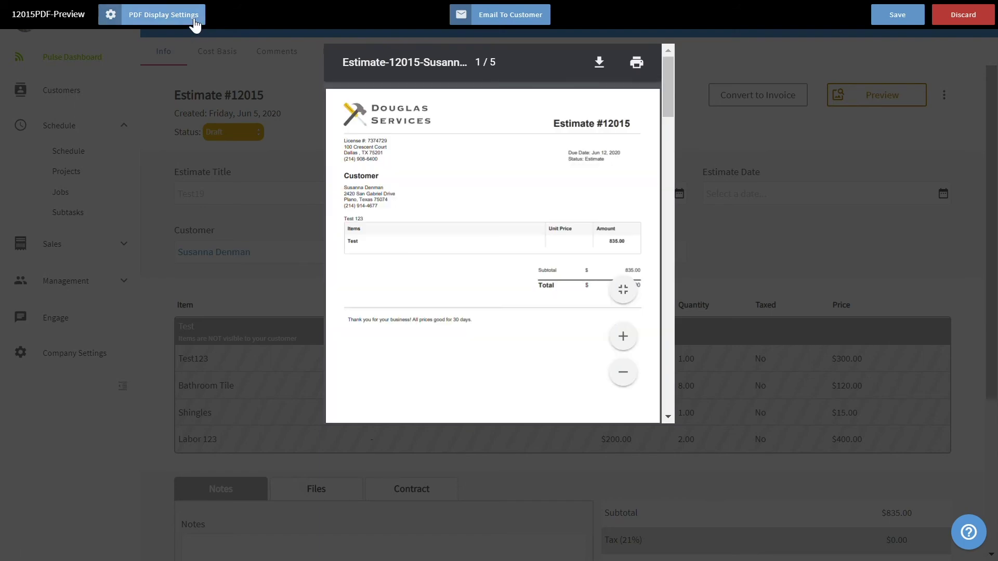
click(195, 21)
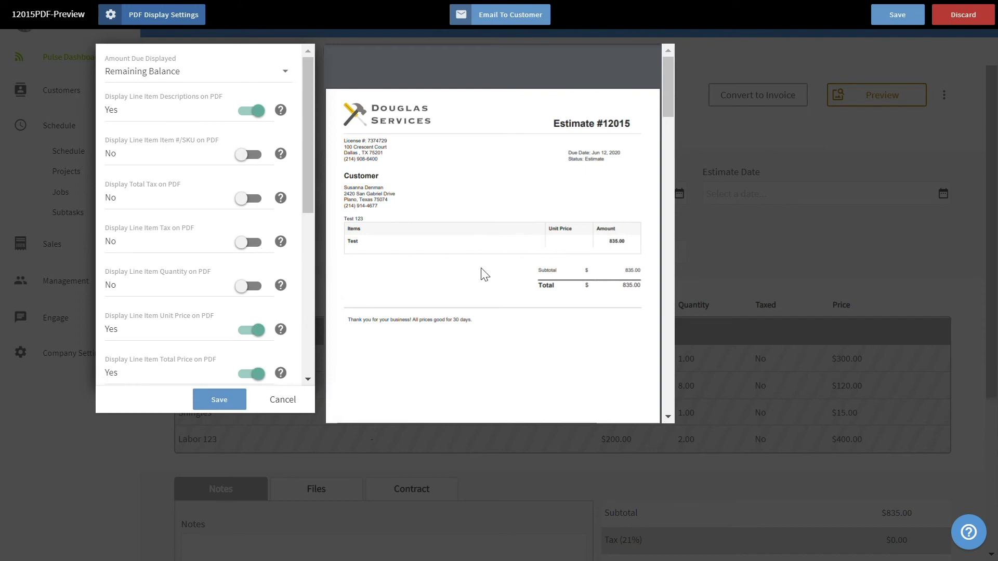
mouse_move(575, 235)
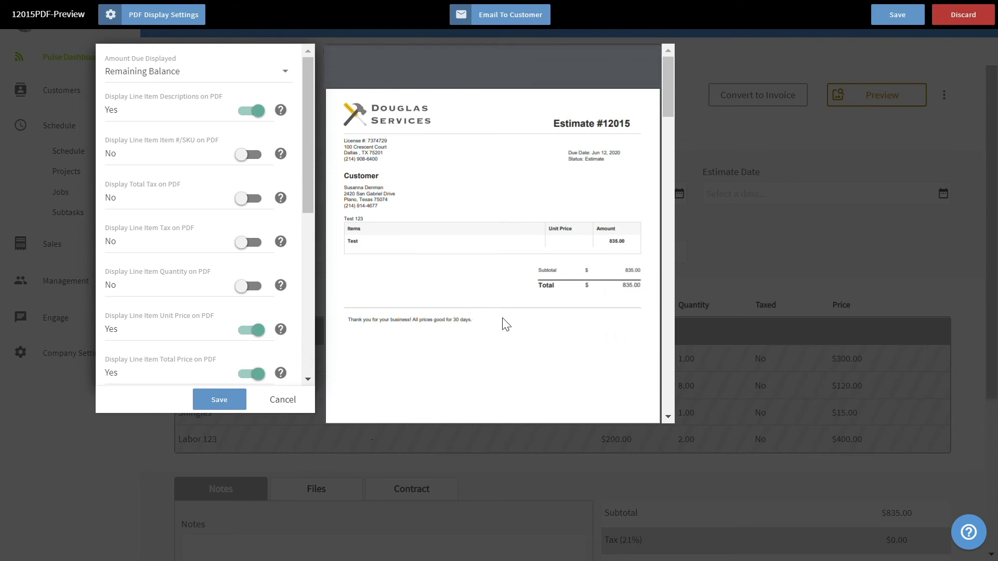
scroll(506, 324, down, 15)
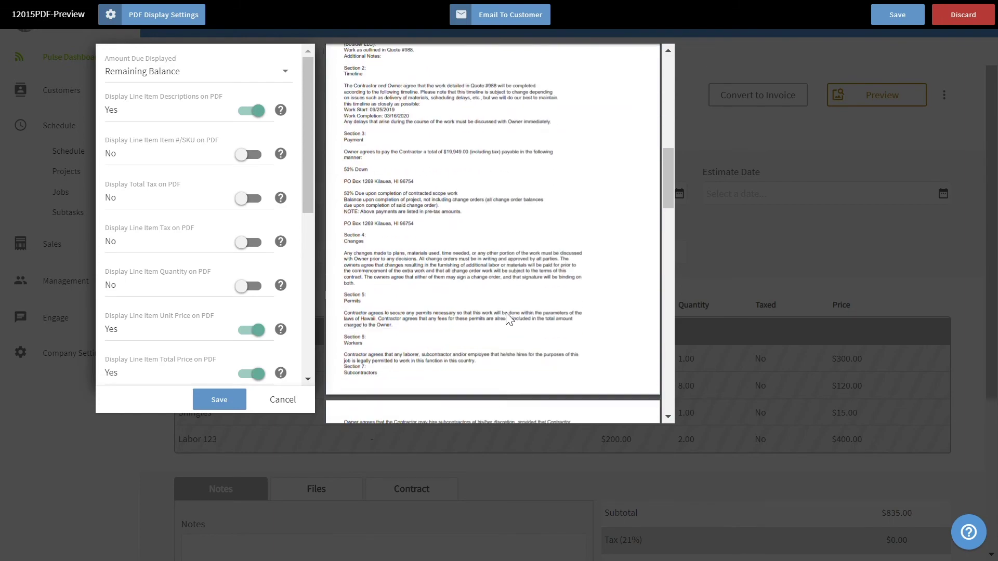
scroll(514, 322, down, 10)
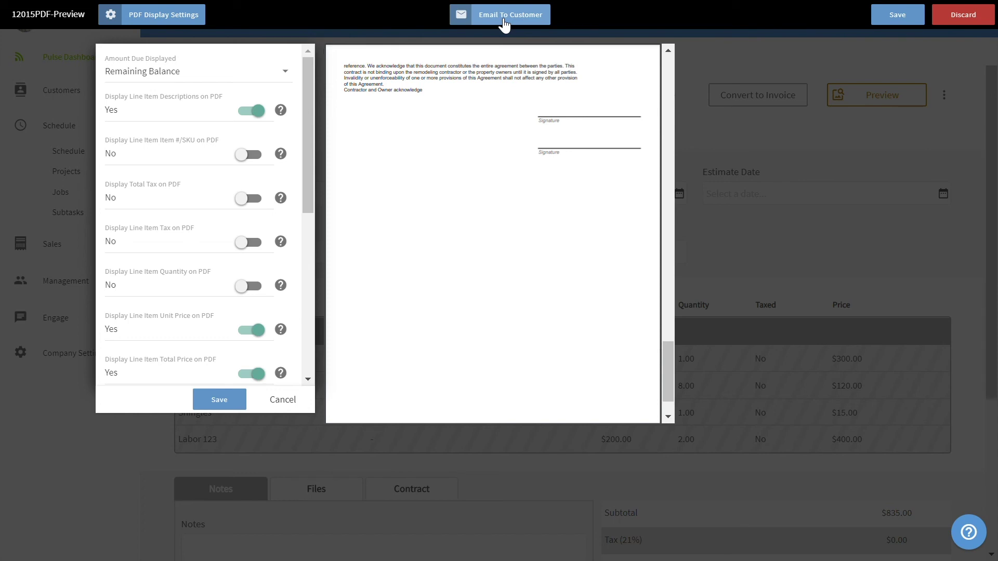
Step: Toggle the e-signature request in the email form, close it, and convert the estimate to an invoice
click(504, 23)
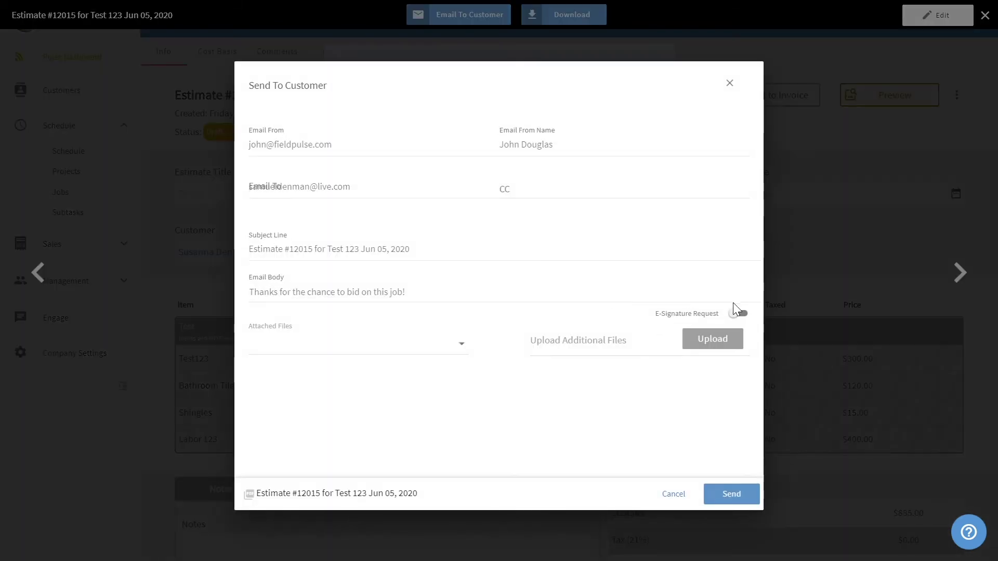
click(739, 315)
click(674, 494)
click(985, 16)
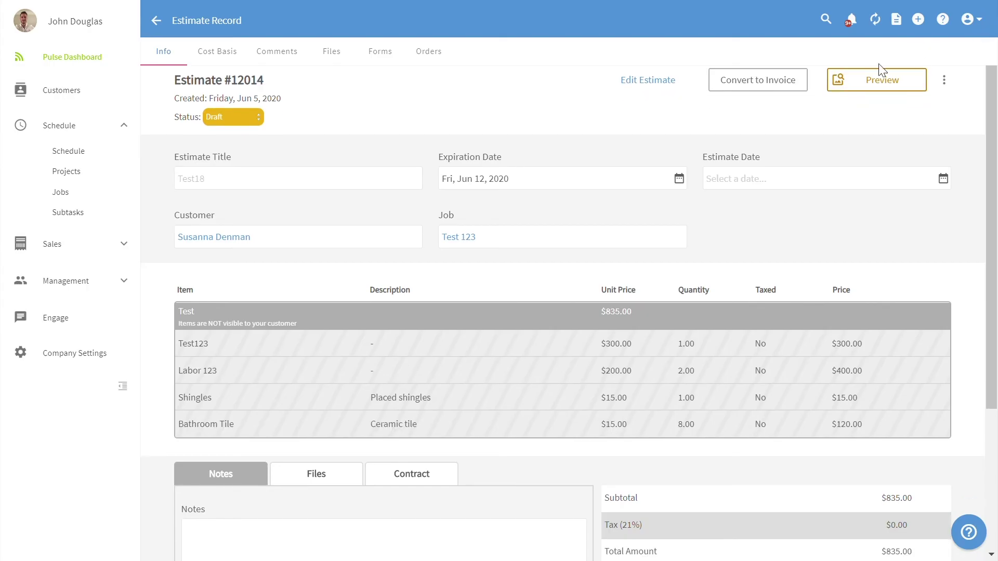
click(762, 78)
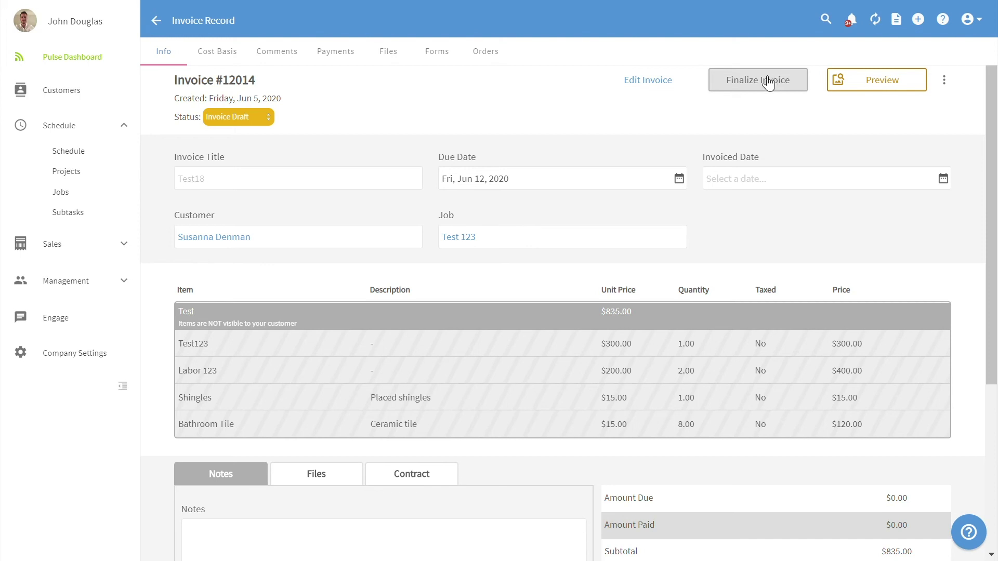
Step: Finalize invoice #12014 so it shows $835.00 due, then dismiss the payment form without recording payment
click(773, 81)
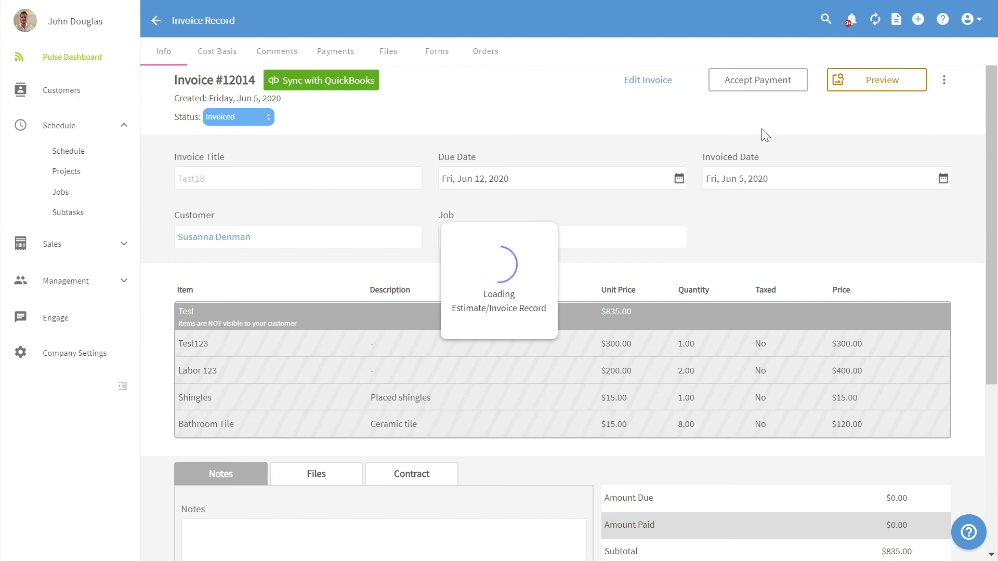
click(747, 93)
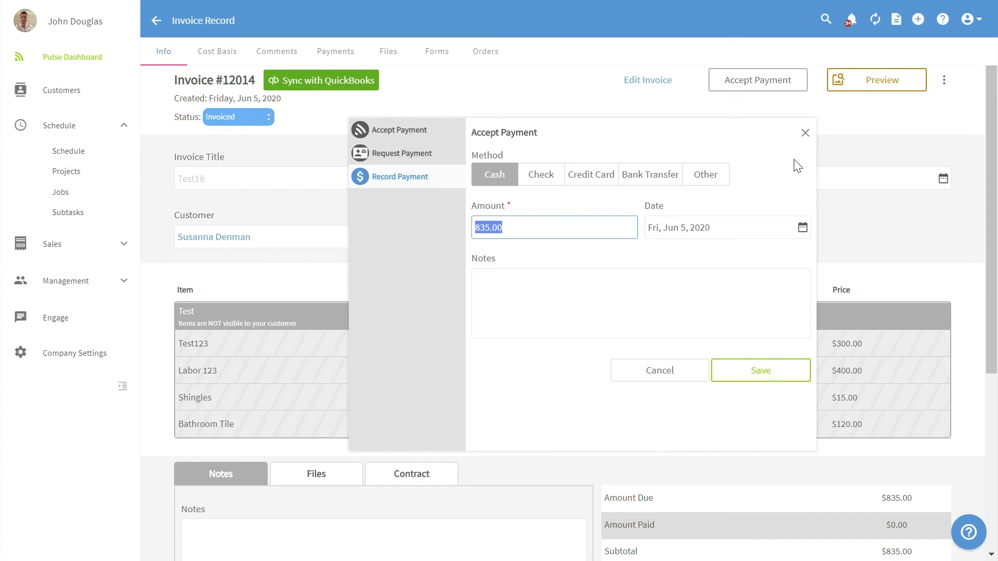
click(806, 133)
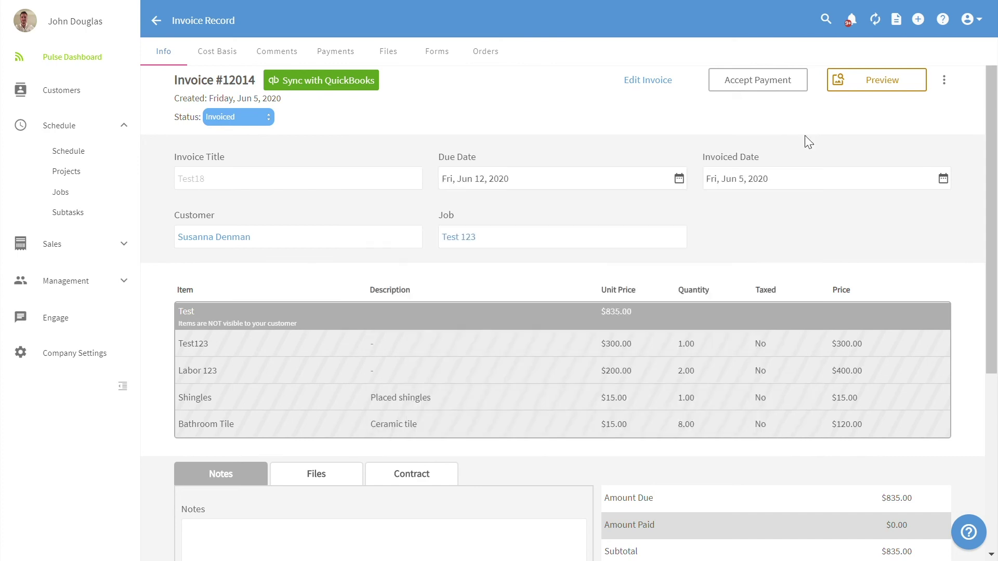
Step: In Administration's Customer Communications, review the Appointment Confirmation email template without changes
click(981, 27)
click(954, 74)
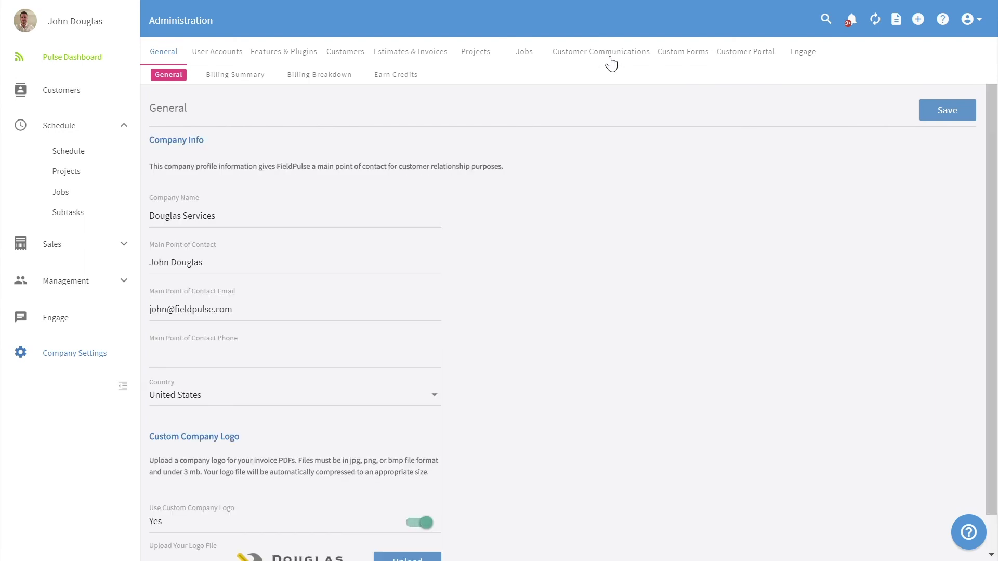
click(610, 54)
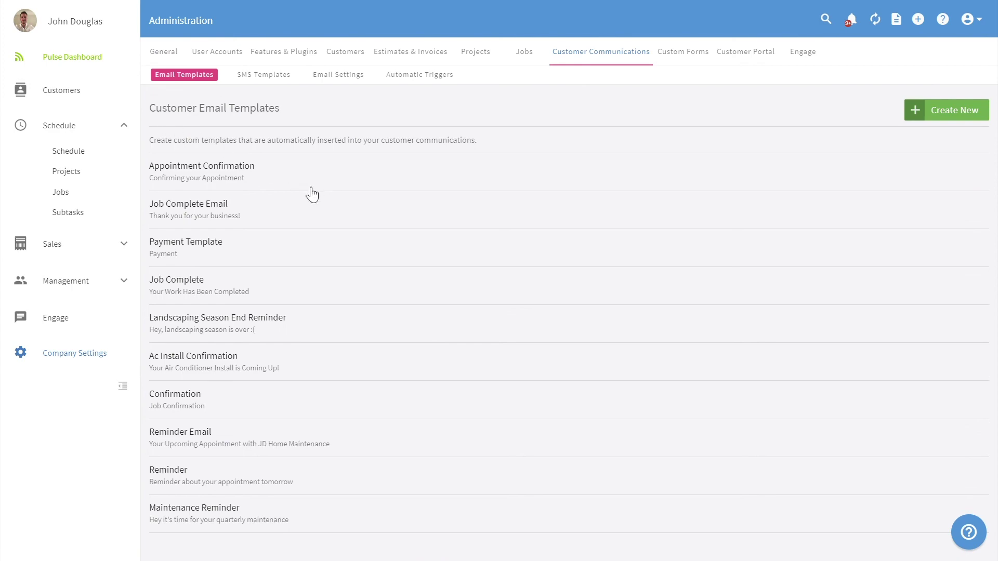
click(338, 183)
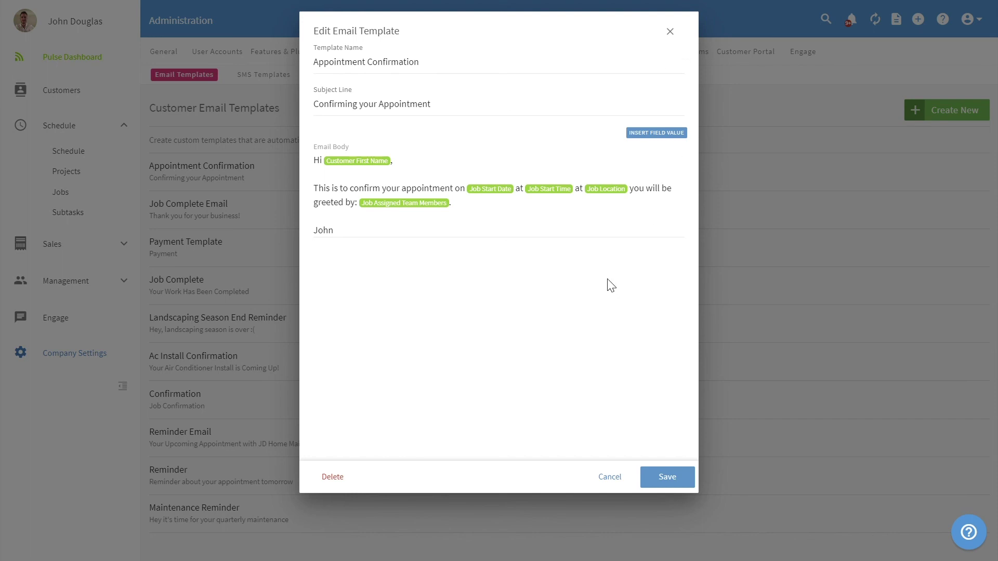
click(676, 33)
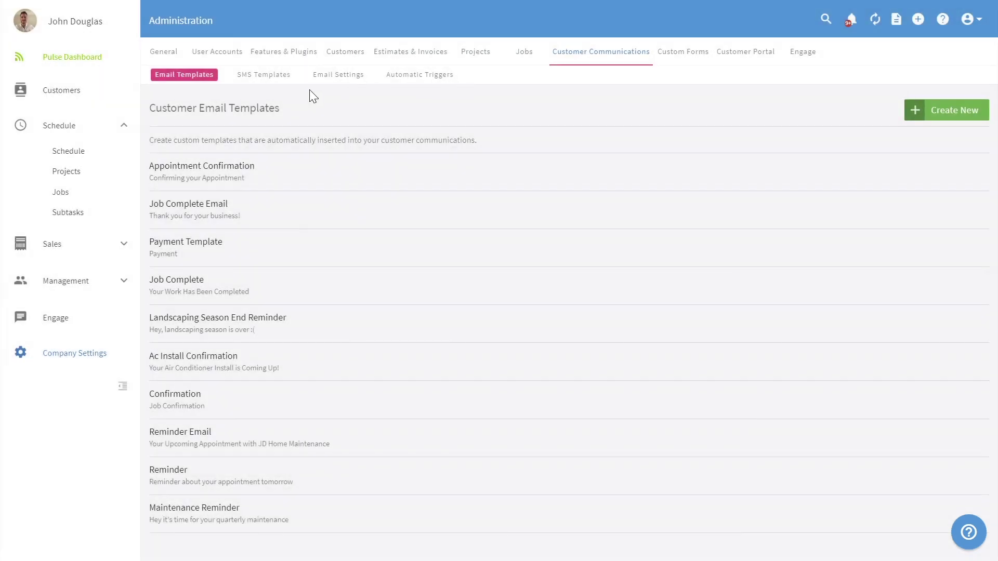
Step: Switch to the SMS templates and review the On the way text template without changes
click(281, 79)
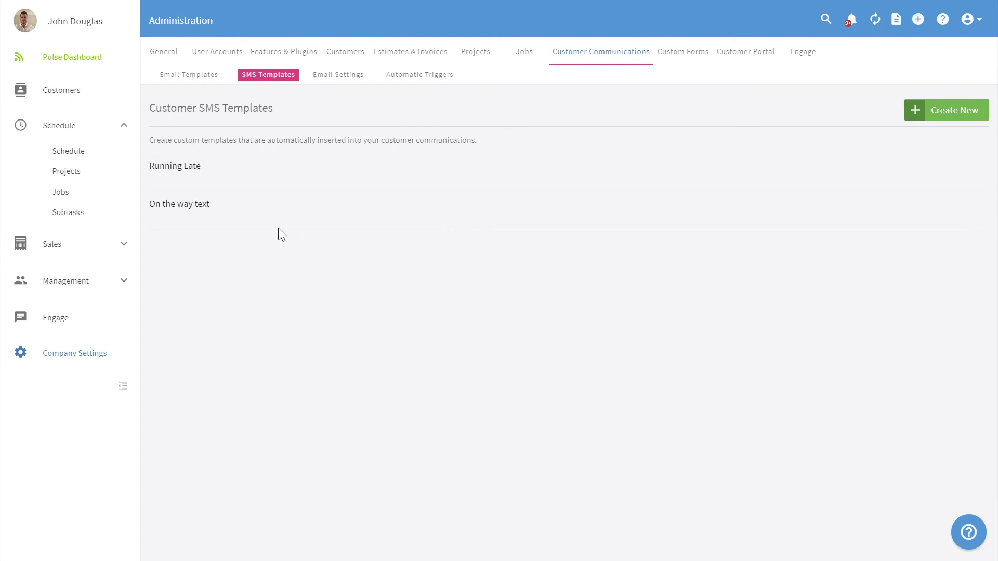
click(268, 218)
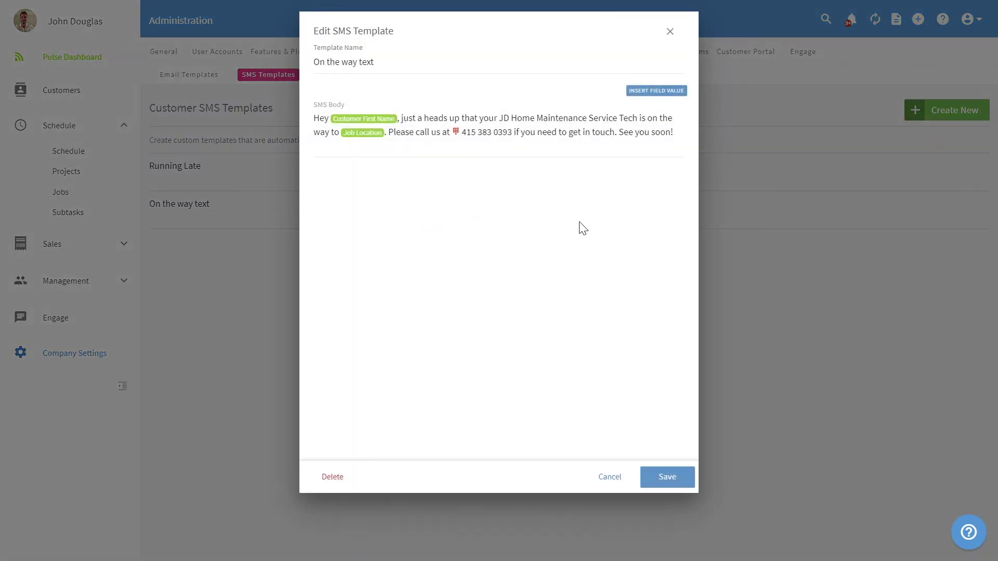
click(672, 32)
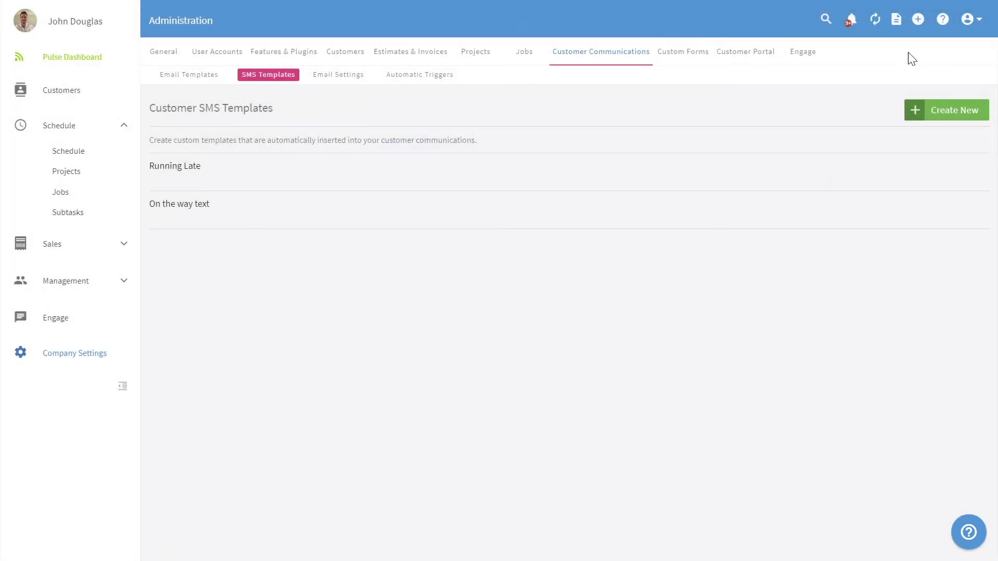
click(972, 23)
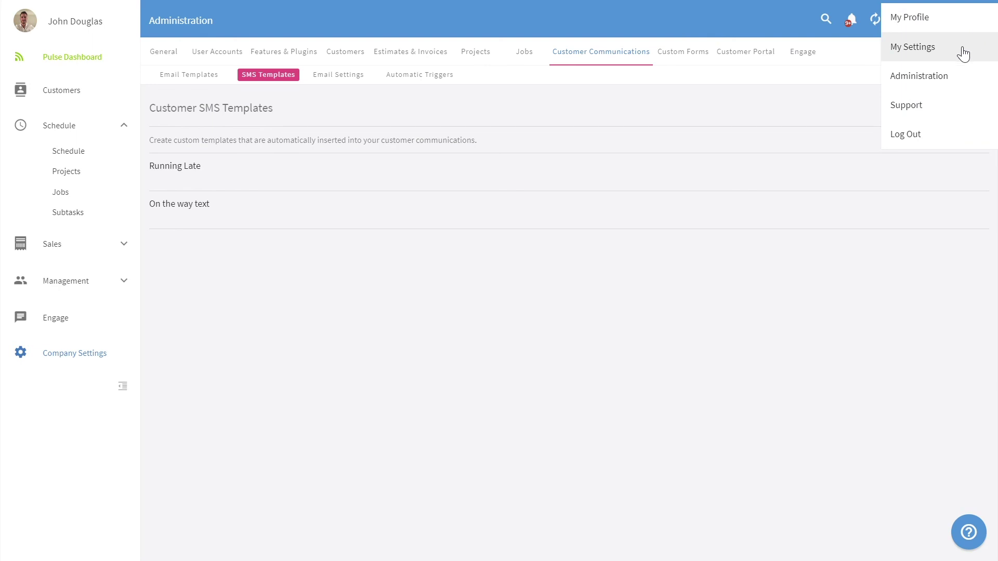
Step: Open My Settings to view manager and team-member notification preferences, briefly checking recent notifications
click(963, 54)
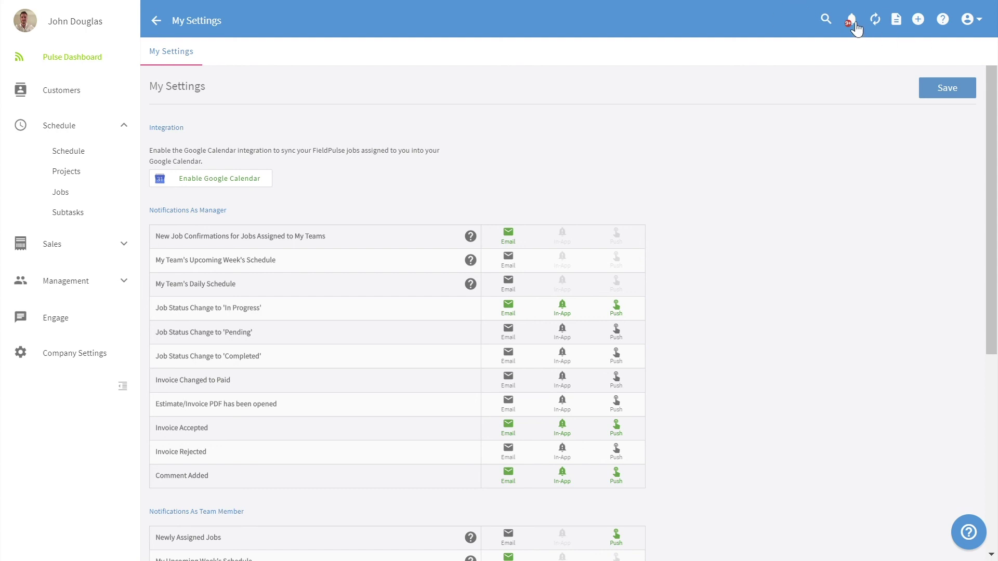
click(853, 21)
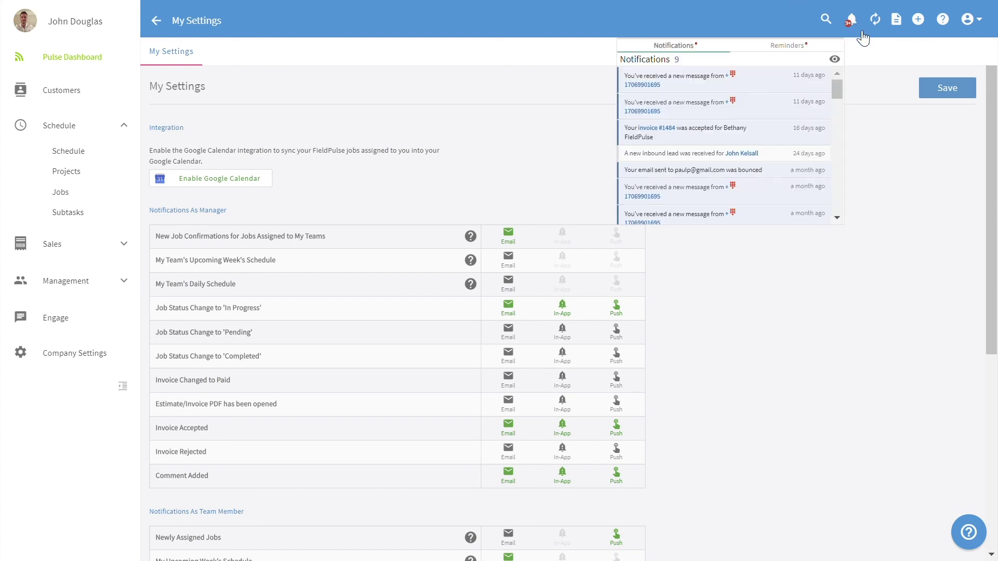
click(890, 136)
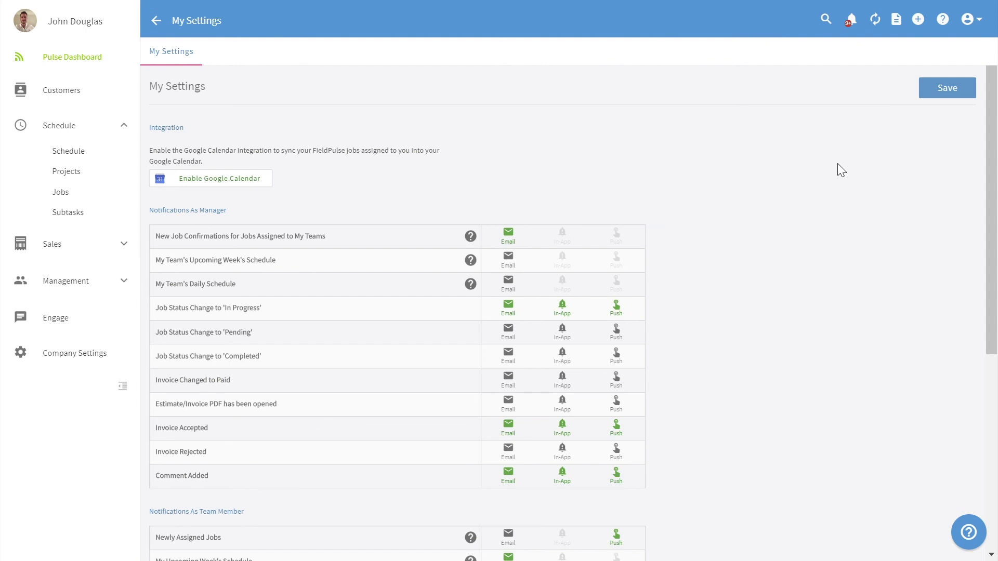